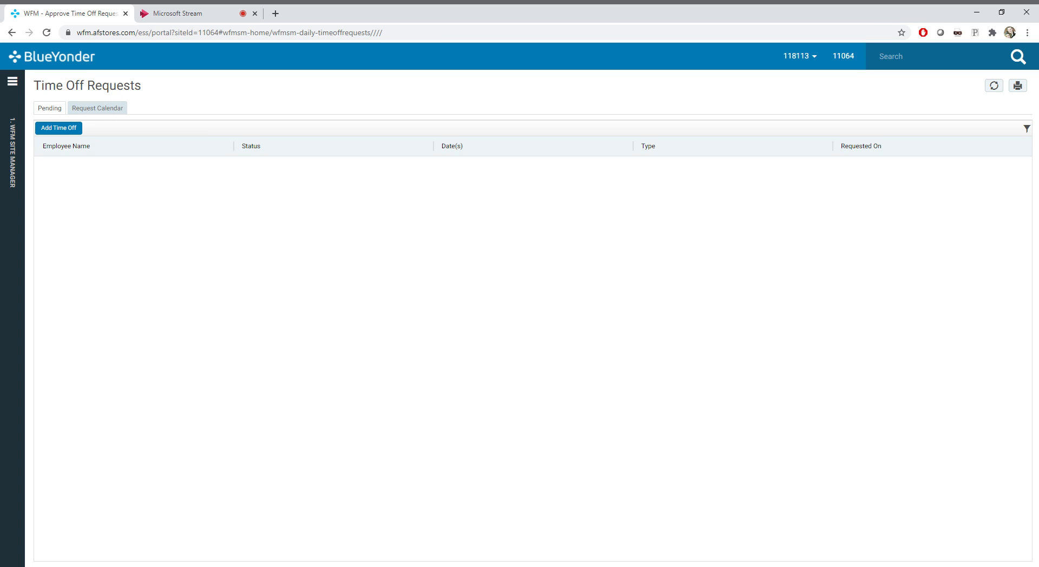
# Open the Template Scheduling page from the WFM Site Manager scheduling section
pyautogui.click(12, 81)
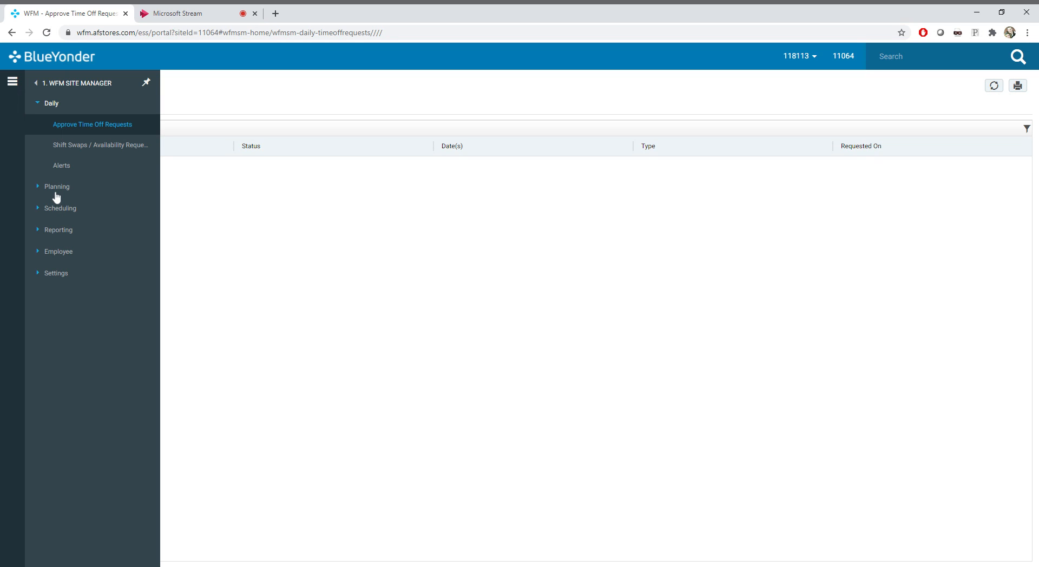
pyautogui.click(59, 209)
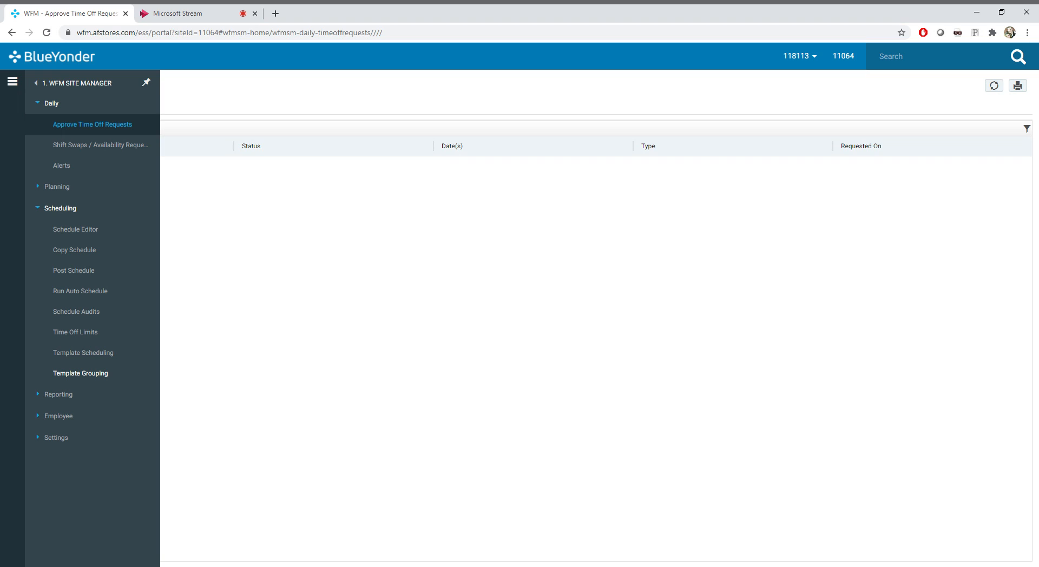
pyautogui.click(110, 358)
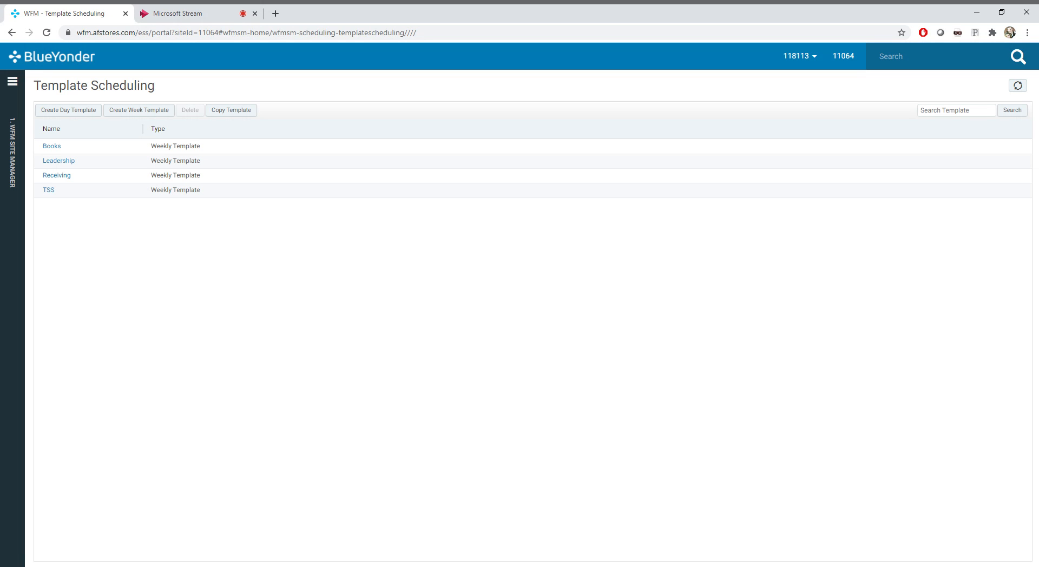
# Create a week schedule template named My Template with the Manual type and continue to its editor
pyautogui.click(134, 112)
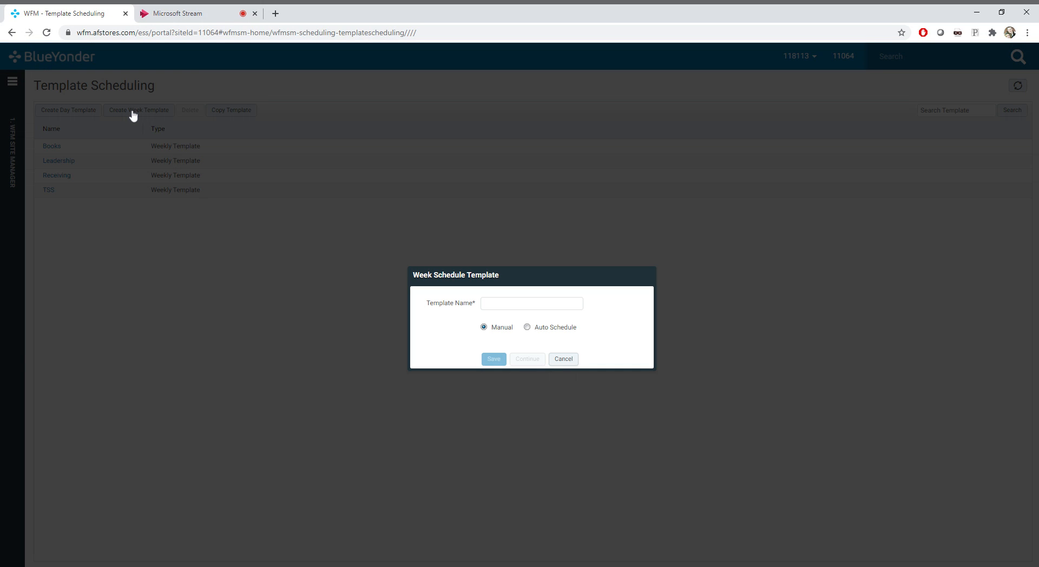
pyautogui.click(482, 306)
pyautogui.write('My Template')
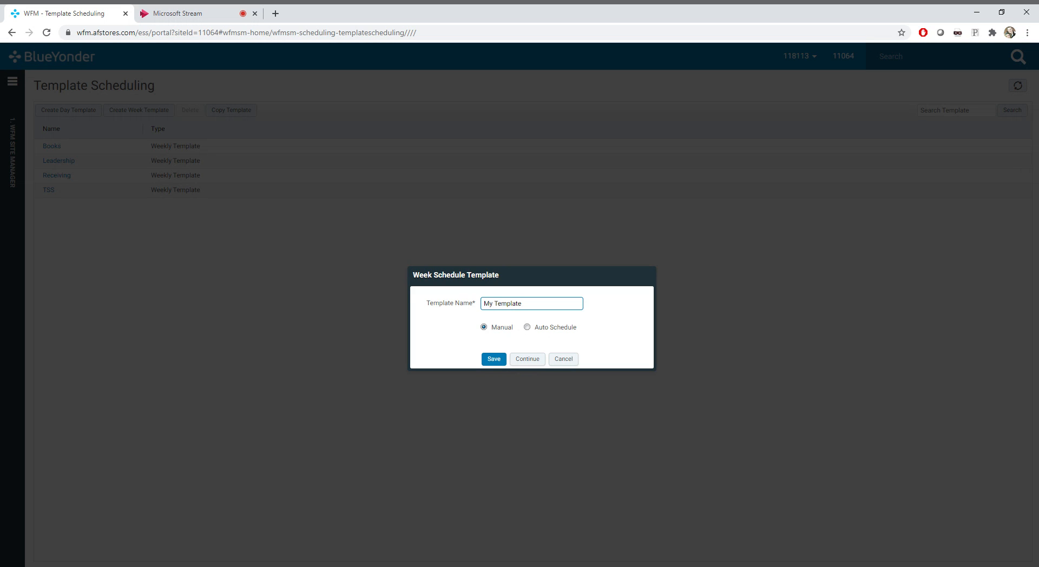
pyautogui.click(527, 328)
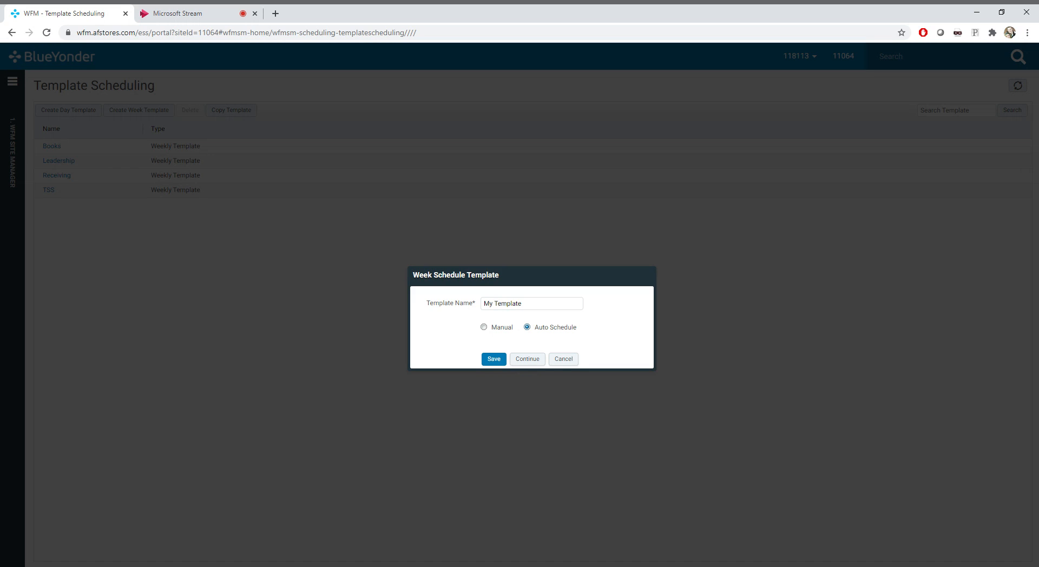
pyautogui.click(485, 328)
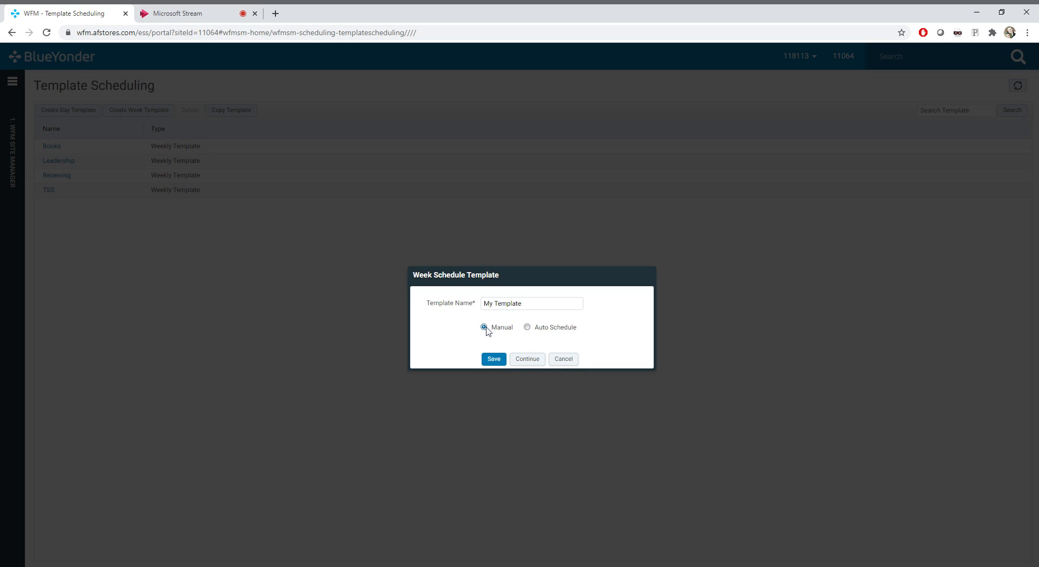
pyautogui.click(528, 361)
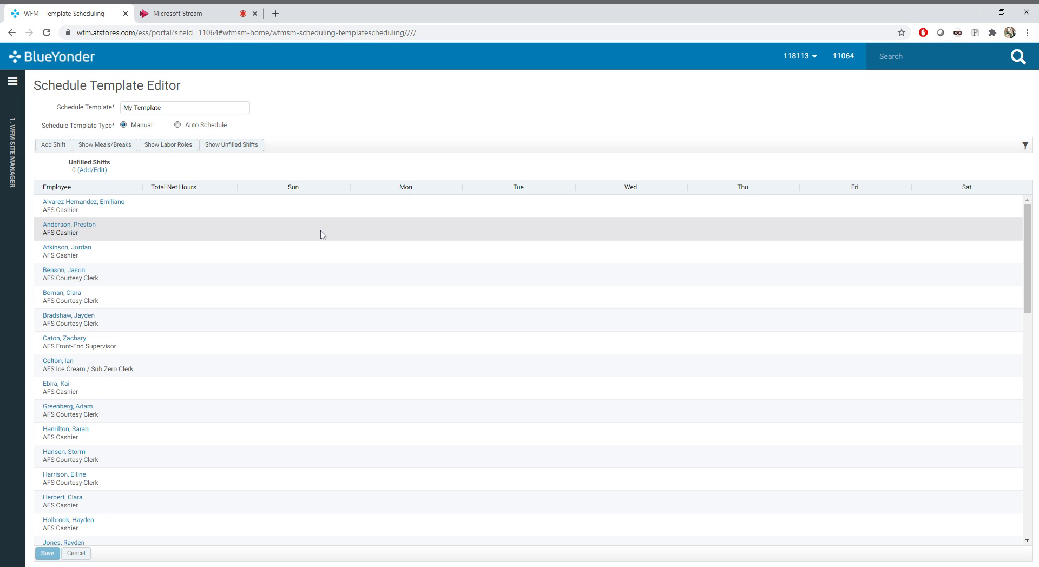
# Add a Monday 9:00 am to 5:00 pm AFS Courtesy Clerk shift for the first listed employee and save the template
pyautogui.doubleClick(391, 214)
pyautogui.click(390, 311)
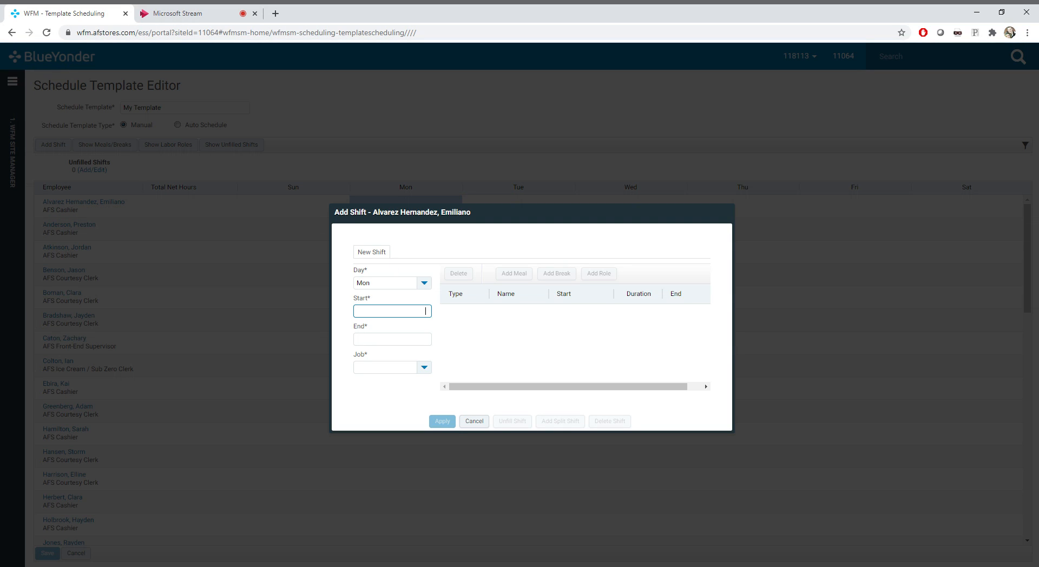
pyautogui.write('9a')
pyautogui.press('Tab')
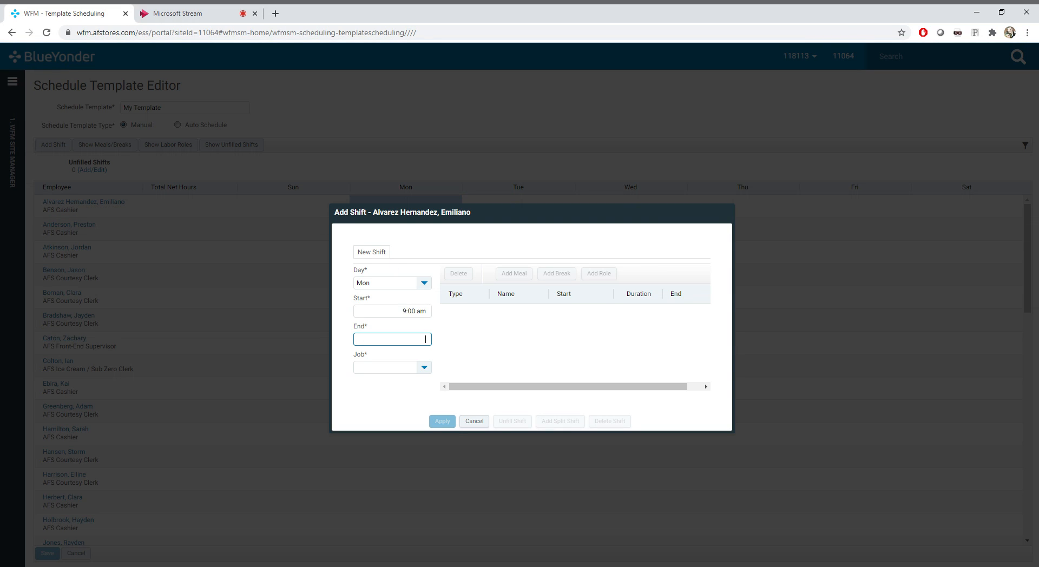
pyautogui.write('5p')
pyautogui.press('Tab')
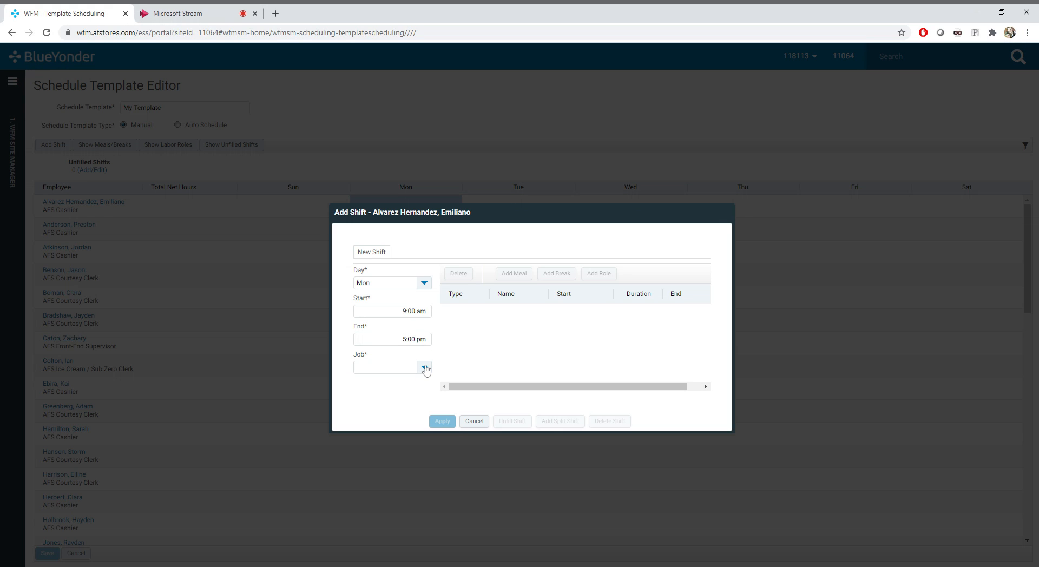
pyautogui.click(424, 367)
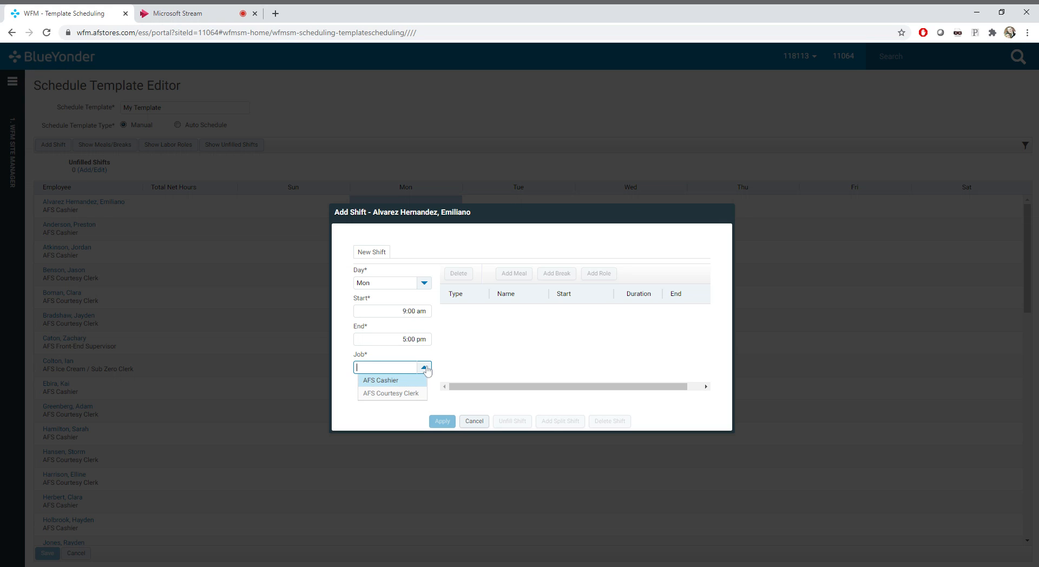
pyautogui.click(410, 393)
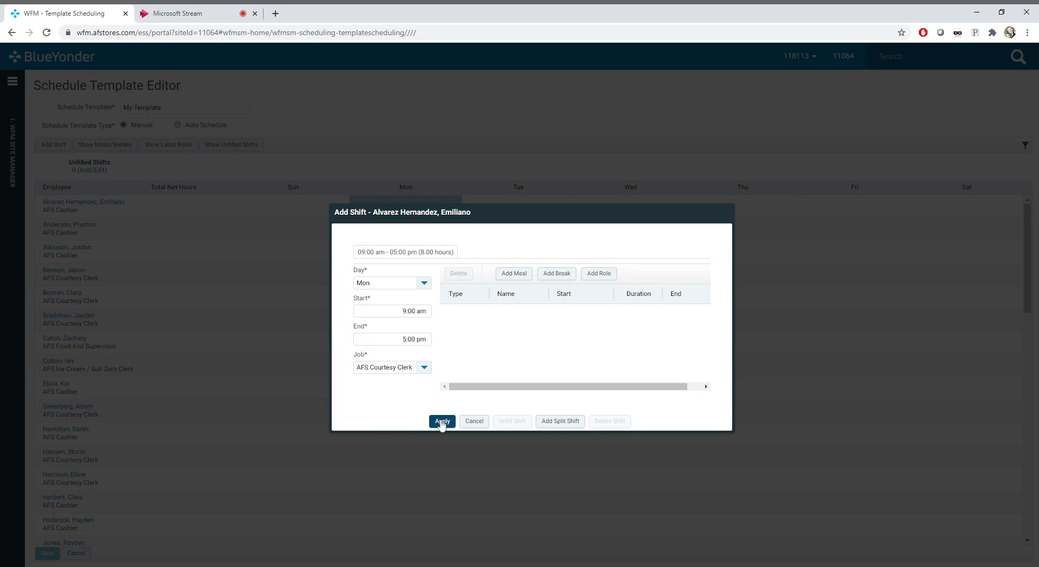
pyautogui.click(441, 421)
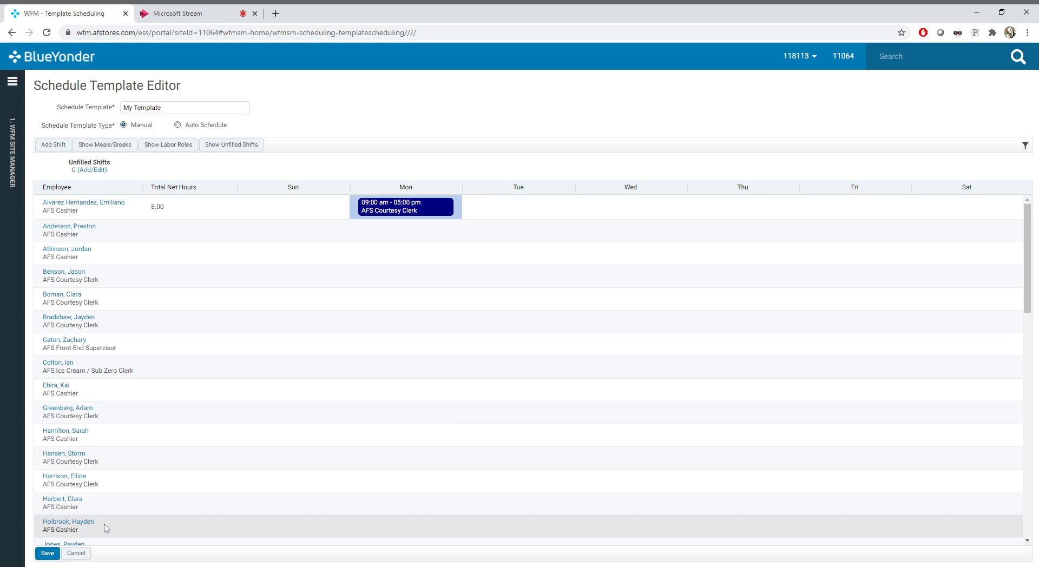
pyautogui.click(59, 554)
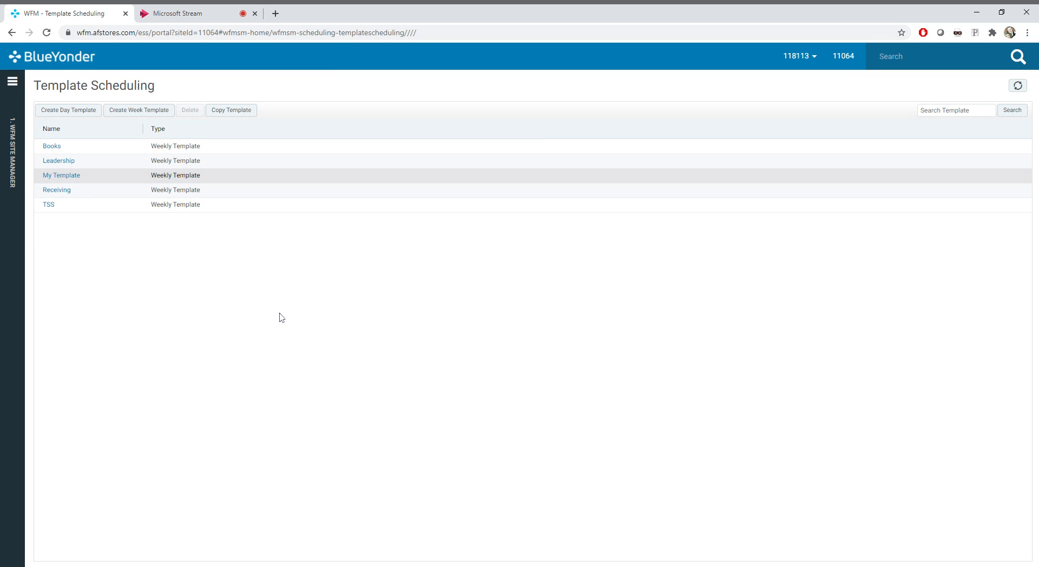
# Try switching the saved My Template to Auto Schedule and back to Manual, discarding the changes
pyautogui.click(60, 176)
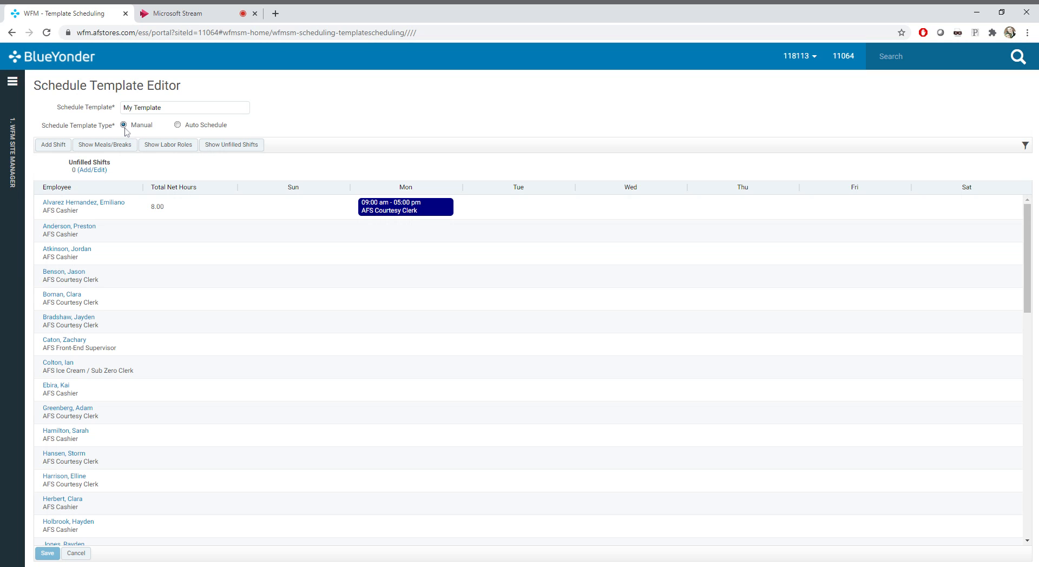
pyautogui.click(177, 126)
pyautogui.click(124, 125)
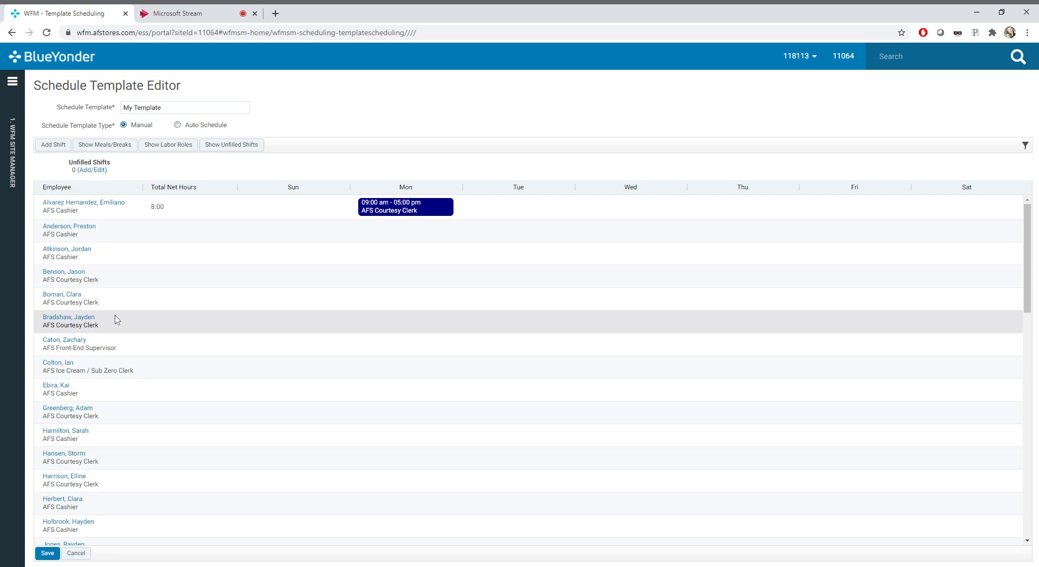
pyautogui.click(74, 557)
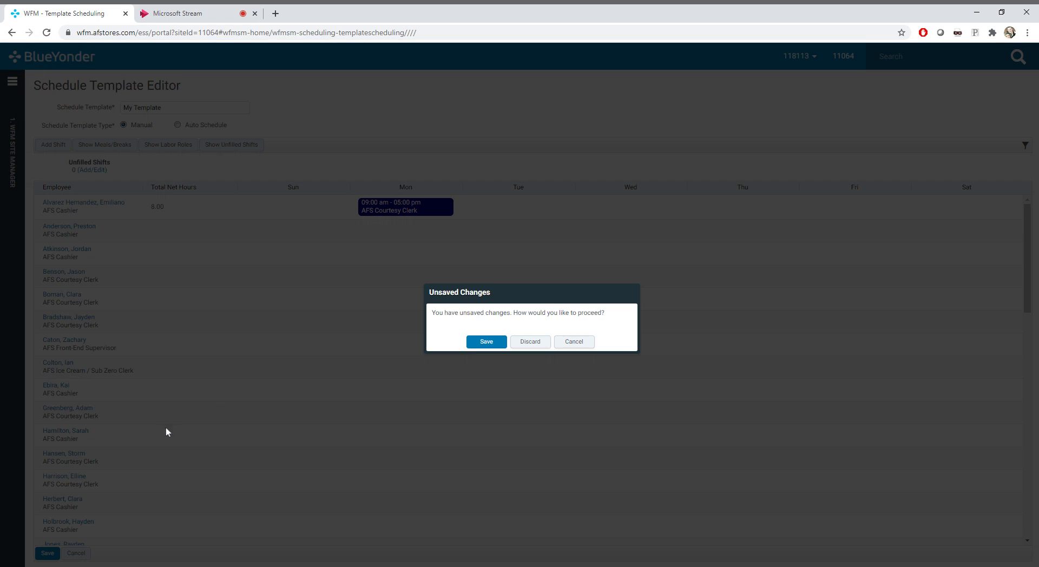
pyautogui.click(529, 343)
# Start Copy Schedule, pass the time off review, and set the weekly copy source to the template My Template
pyautogui.click(16, 83)
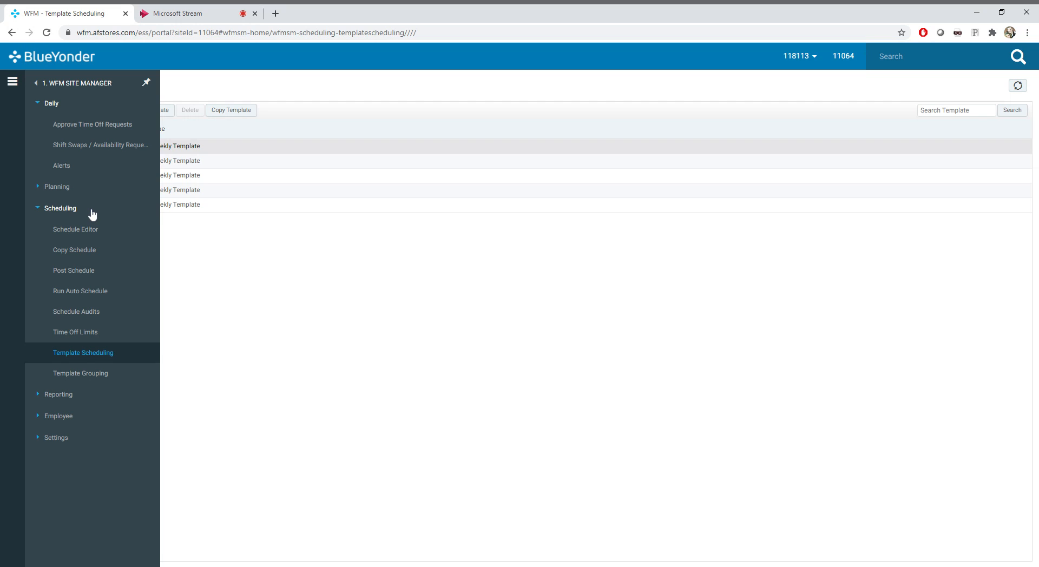
pyautogui.click(100, 257)
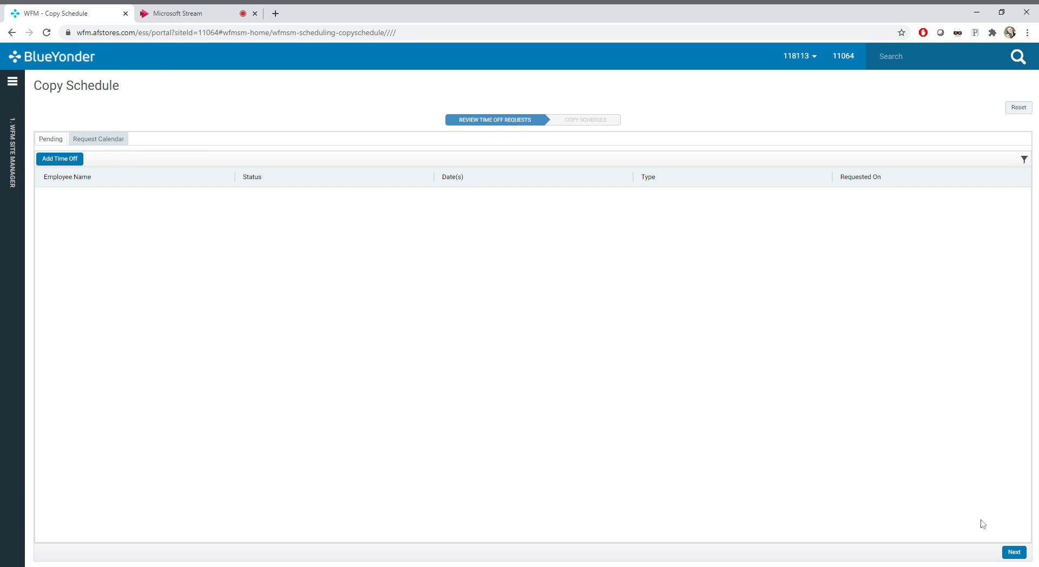
pyautogui.click(1014, 552)
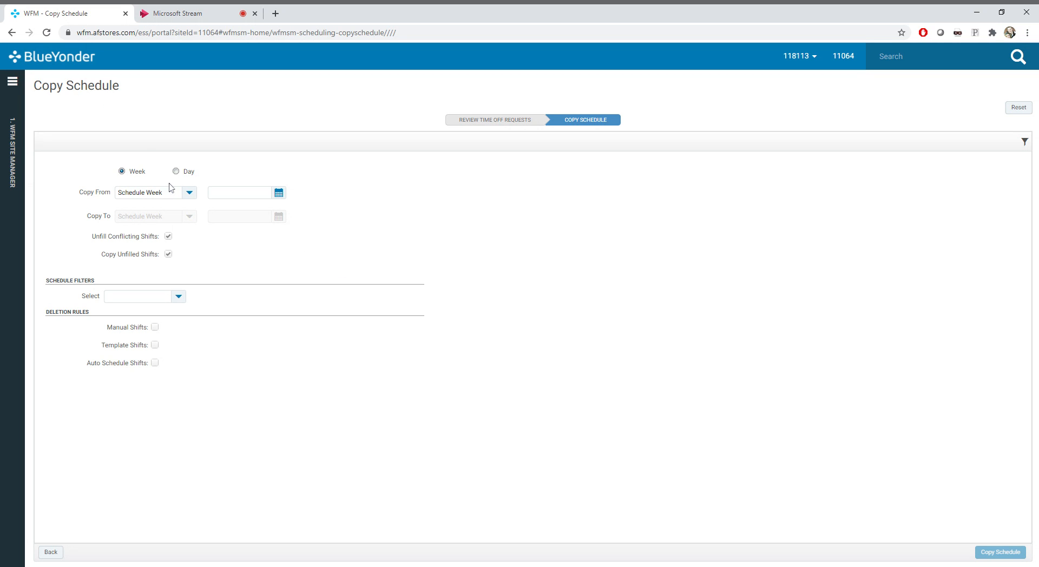
pyautogui.click(189, 194)
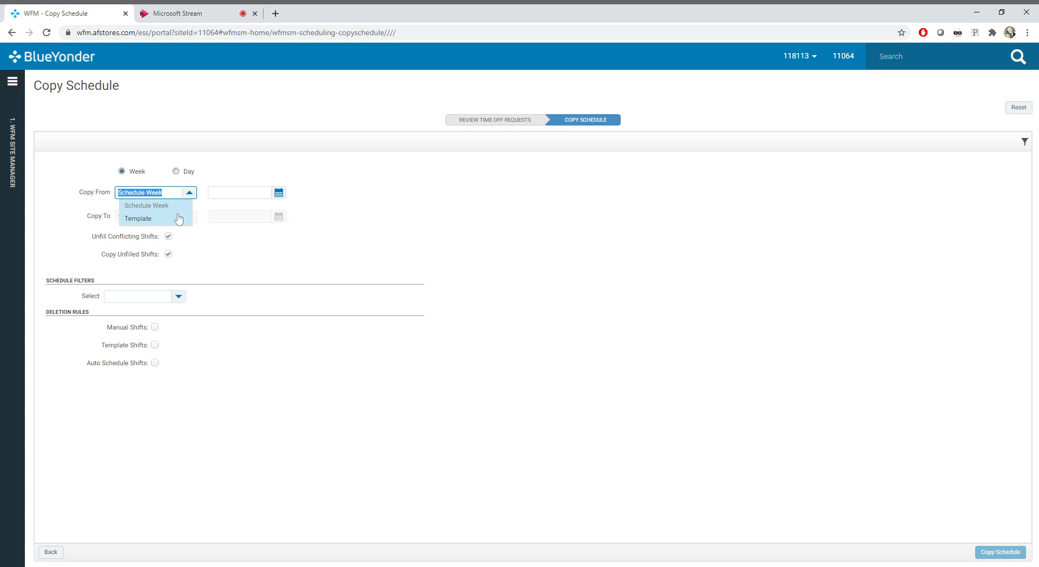
pyautogui.click(178, 219)
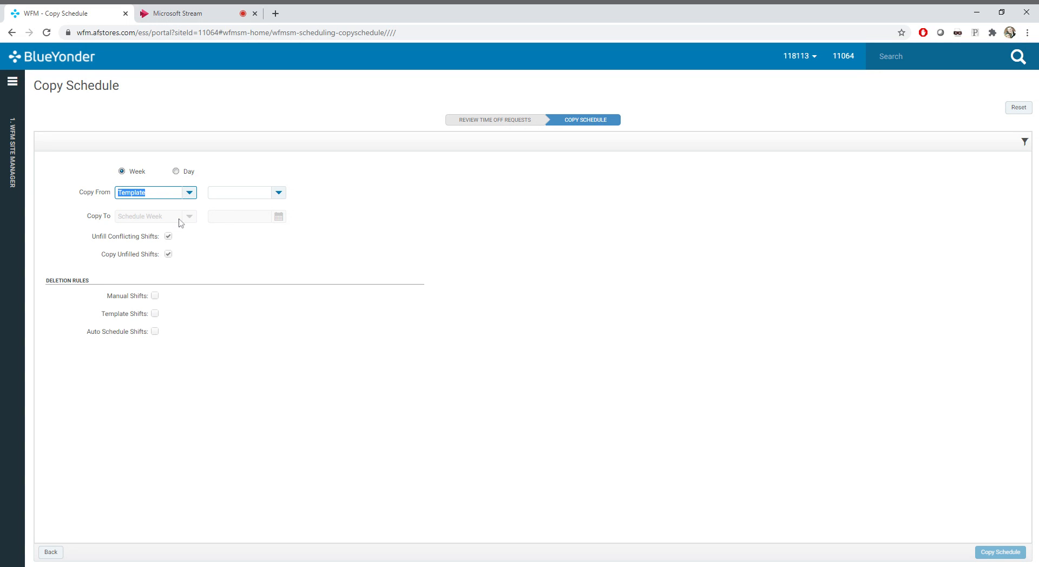
pyautogui.click(278, 194)
pyautogui.click(258, 207)
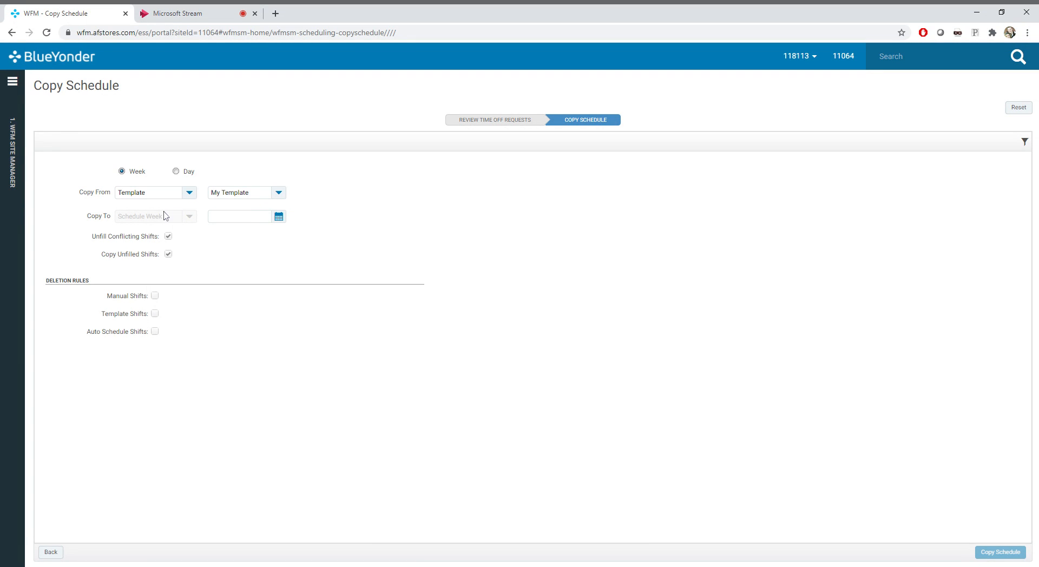
# Set the target schedule week to 12/06/2020 and copy the template into it, continuing despite existing schedules
pyautogui.click(277, 218)
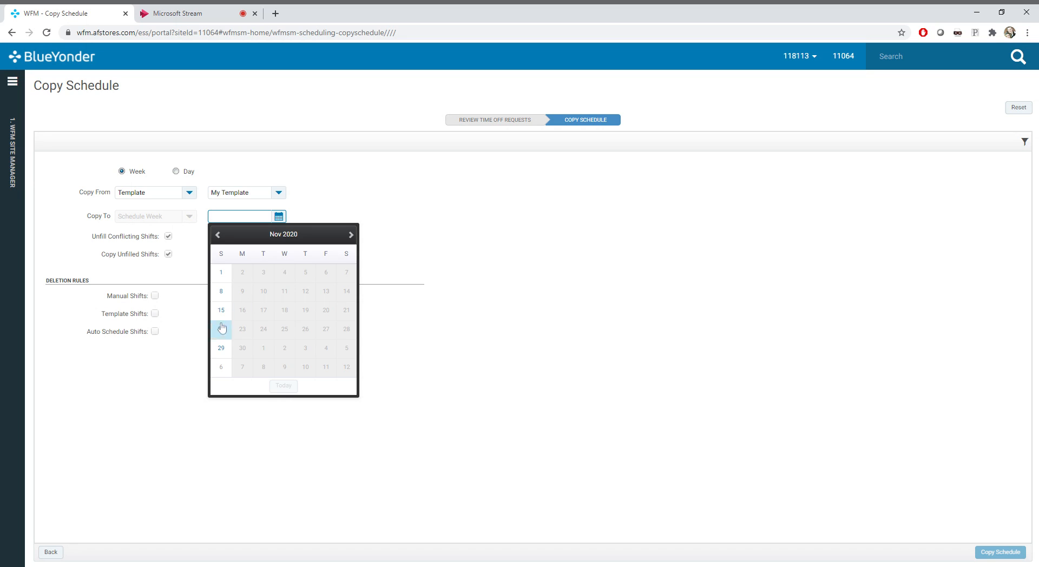
pyautogui.click(351, 235)
pyautogui.click(221, 293)
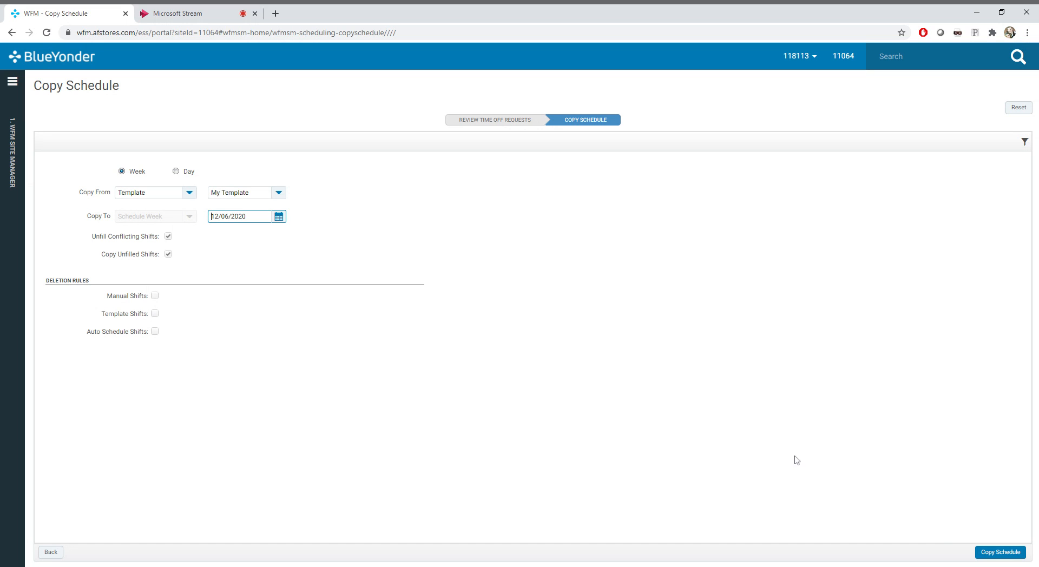
pyautogui.click(978, 554)
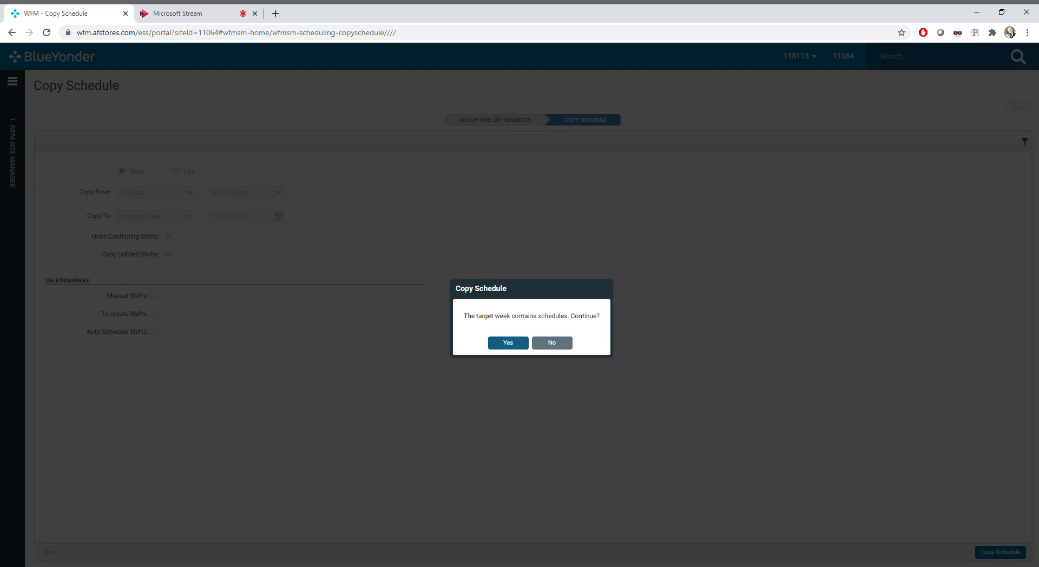
pyautogui.click(507, 342)
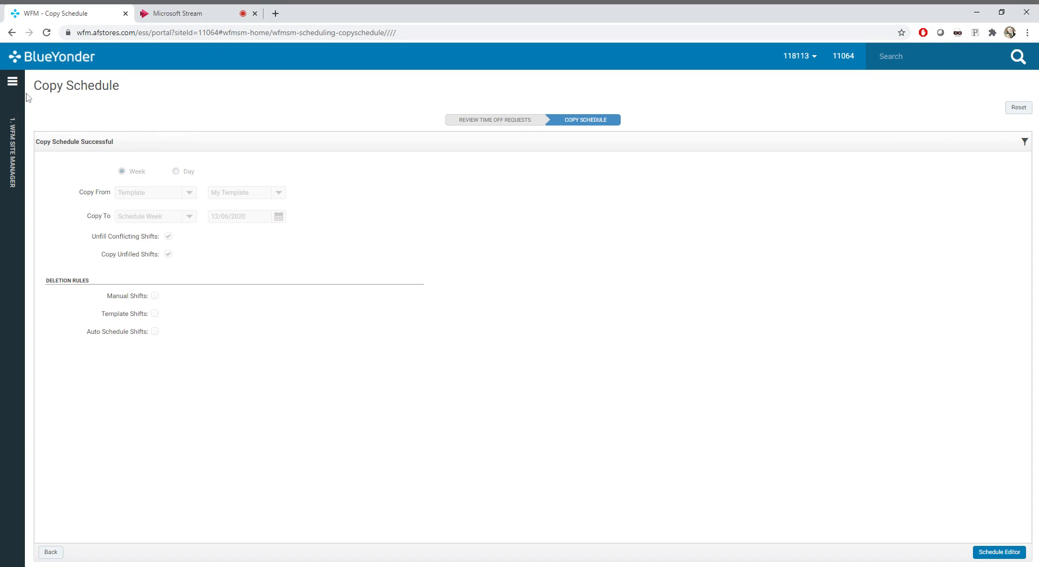
# Open the Schedule Editor and select the Week view
pyautogui.click(13, 84)
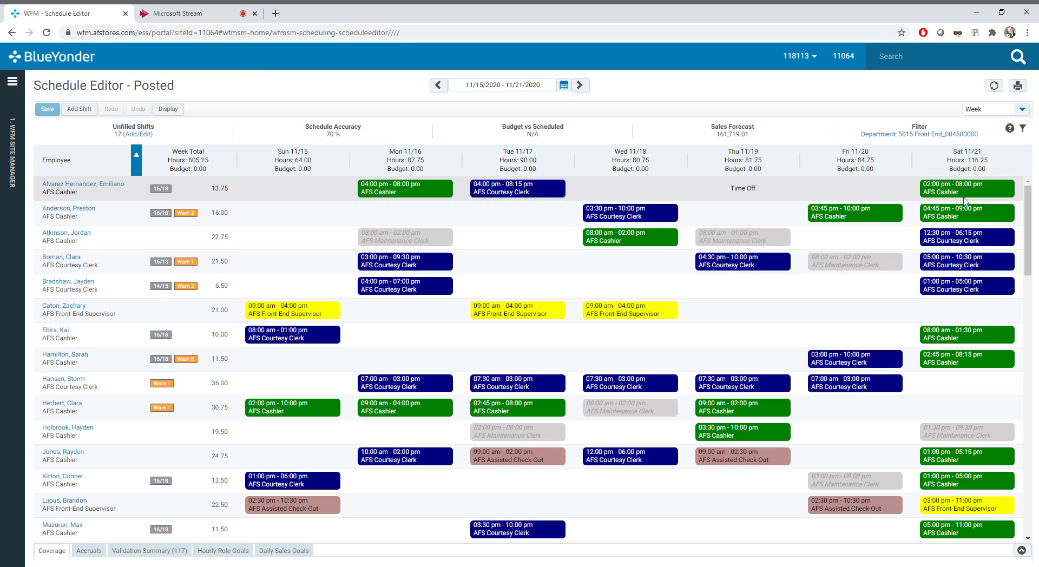
pyautogui.click(1023, 111)
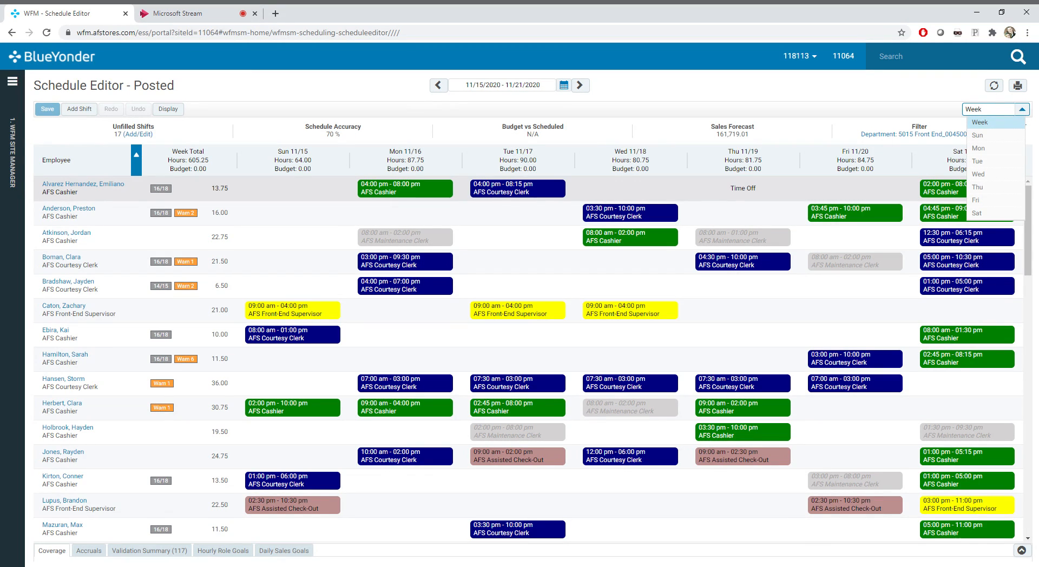
pyautogui.click(1009, 125)
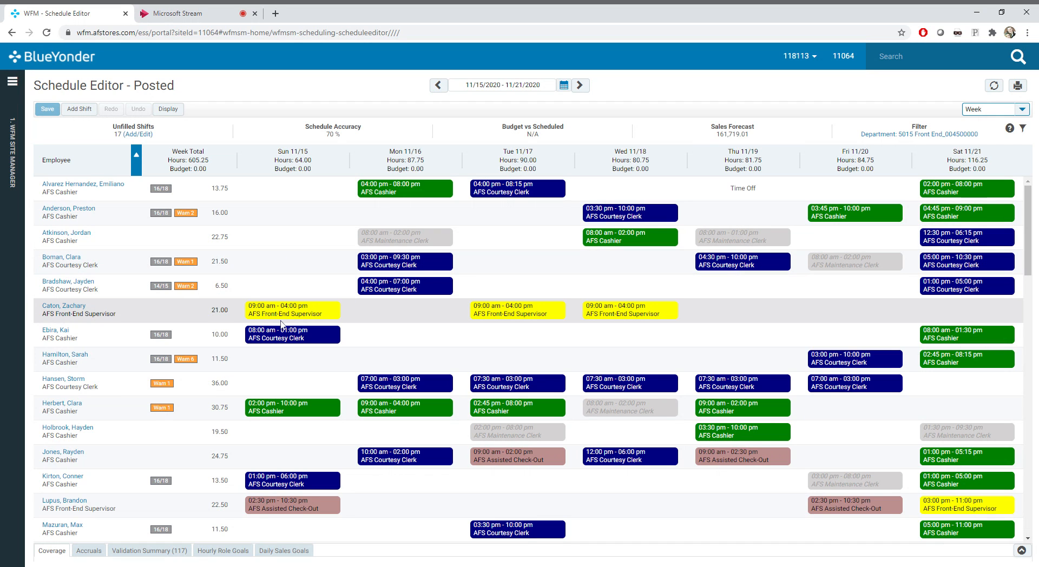
# Filter the displayed schedule to the AFS Cashier job only within the Front End department
pyautogui.click(925, 136)
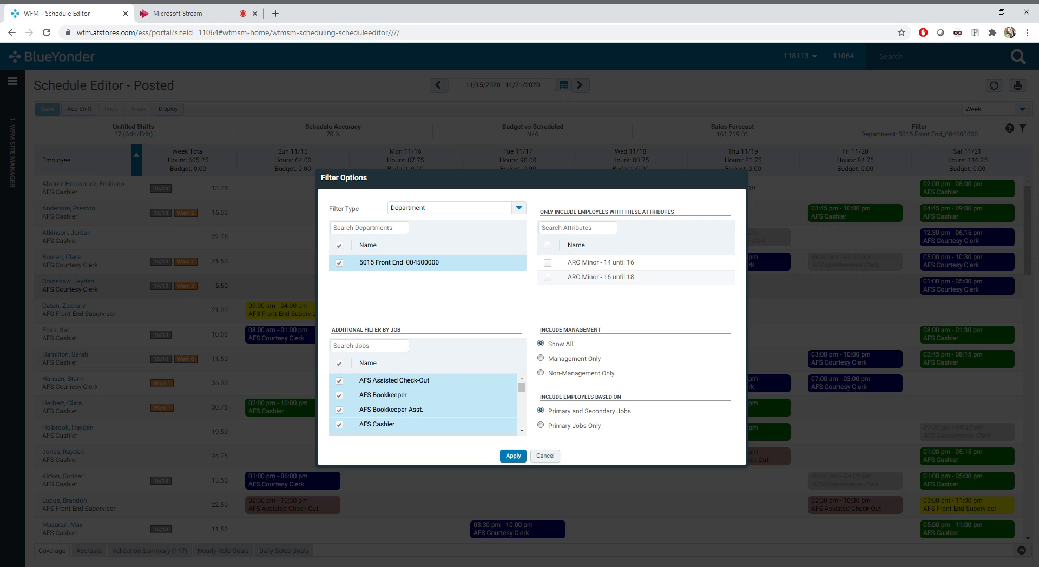
pyautogui.moveTo(522, 388)
pyautogui.mouseDown()
pyautogui.moveTo(522, 401)
pyautogui.moveTo(522, 386)
pyautogui.mouseUp()
pyautogui.click(339, 363)
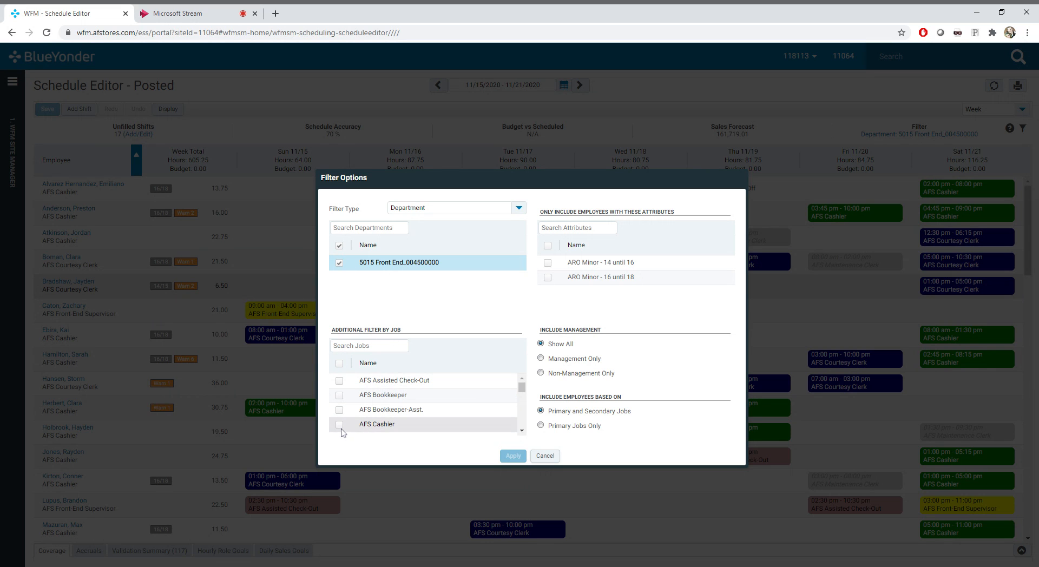
pyautogui.click(340, 424)
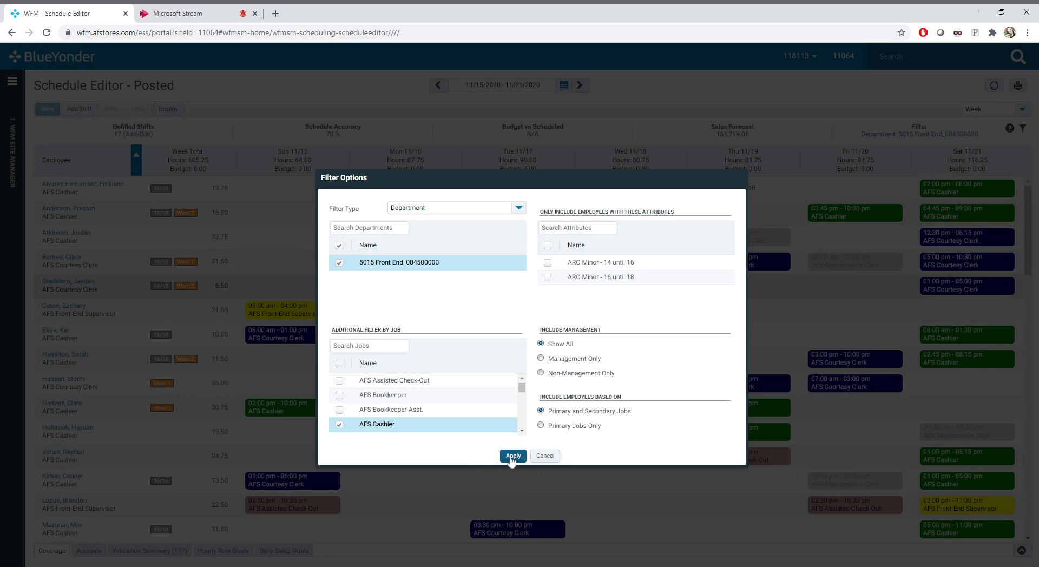
pyautogui.click(512, 456)
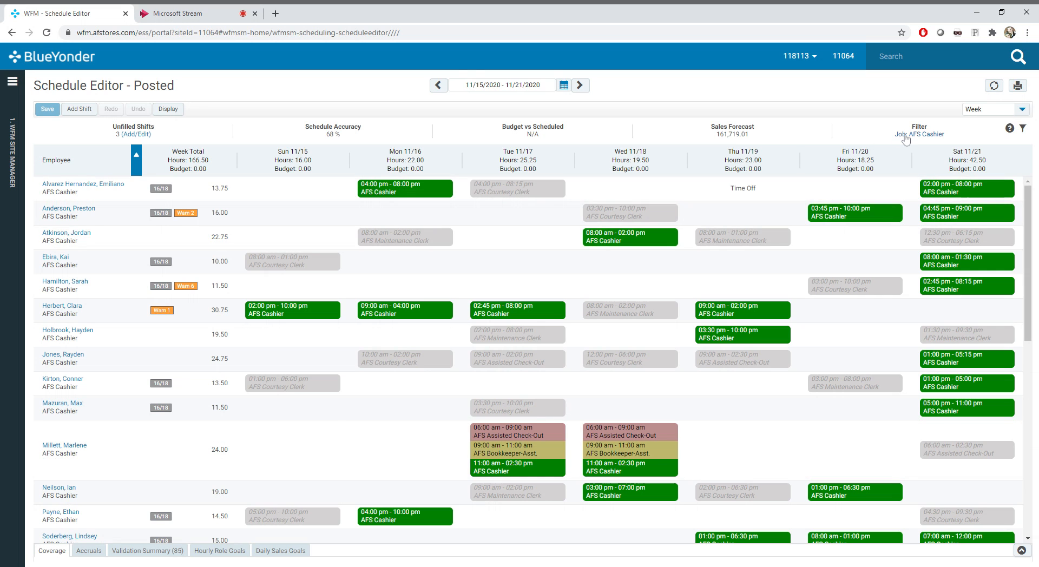
# Include all jobs in the Front End department filter and switch the schedule to the week starting 12/06/2020
pyautogui.click(914, 134)
pyautogui.click(339, 363)
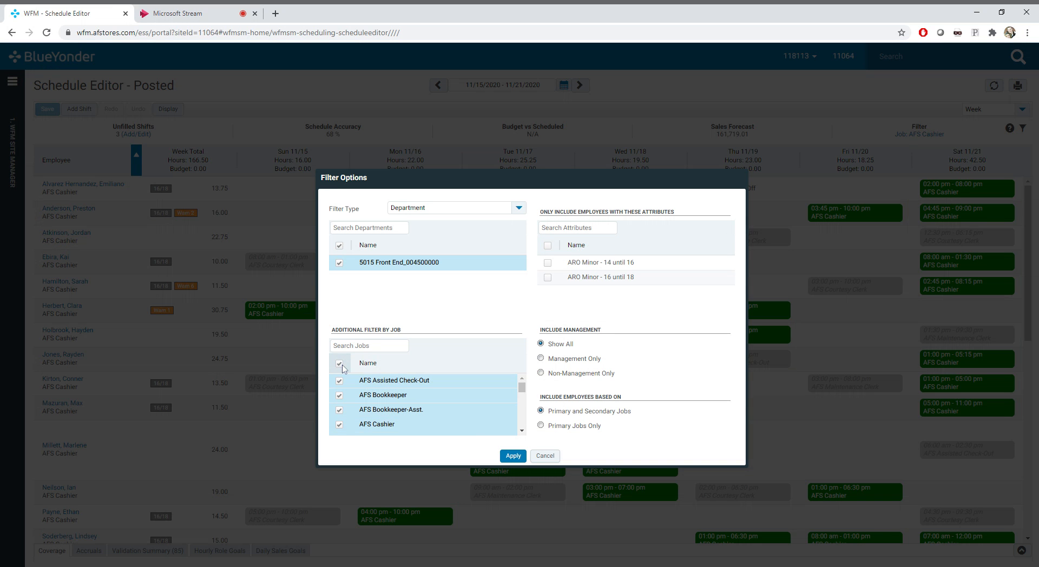
pyautogui.click(512, 457)
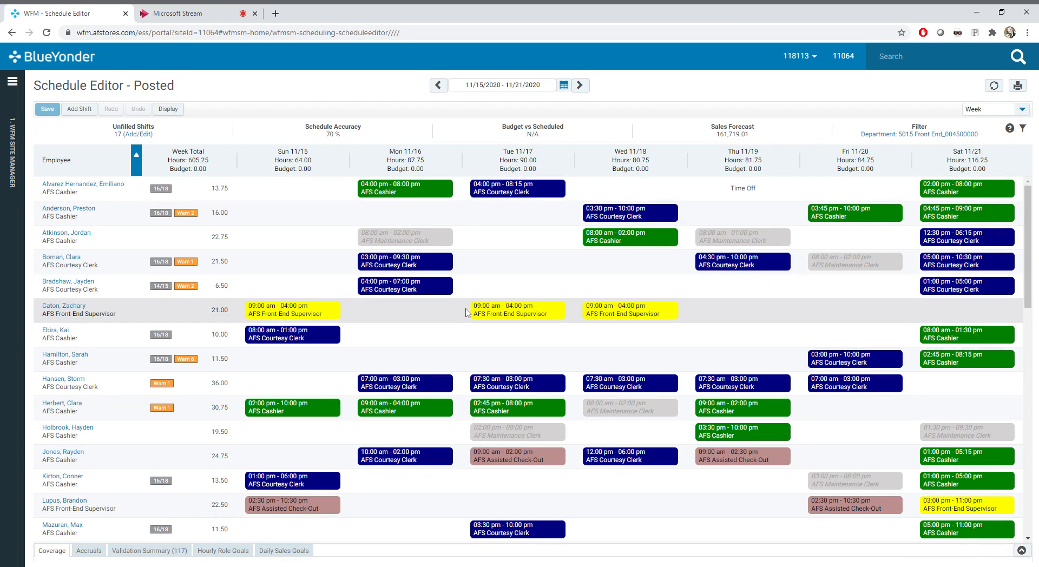
pyautogui.click(564, 85)
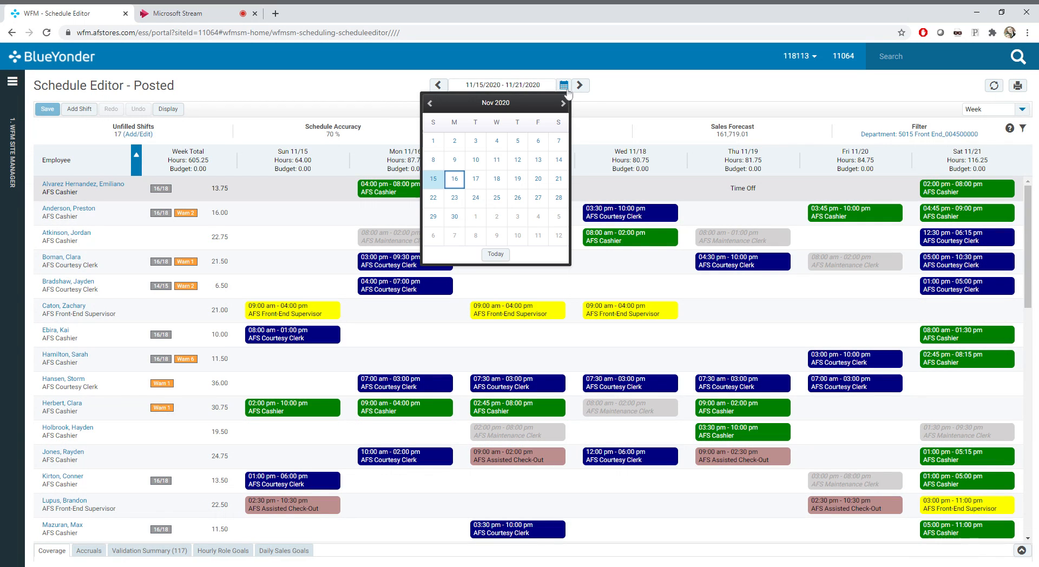
pyautogui.click(433, 236)
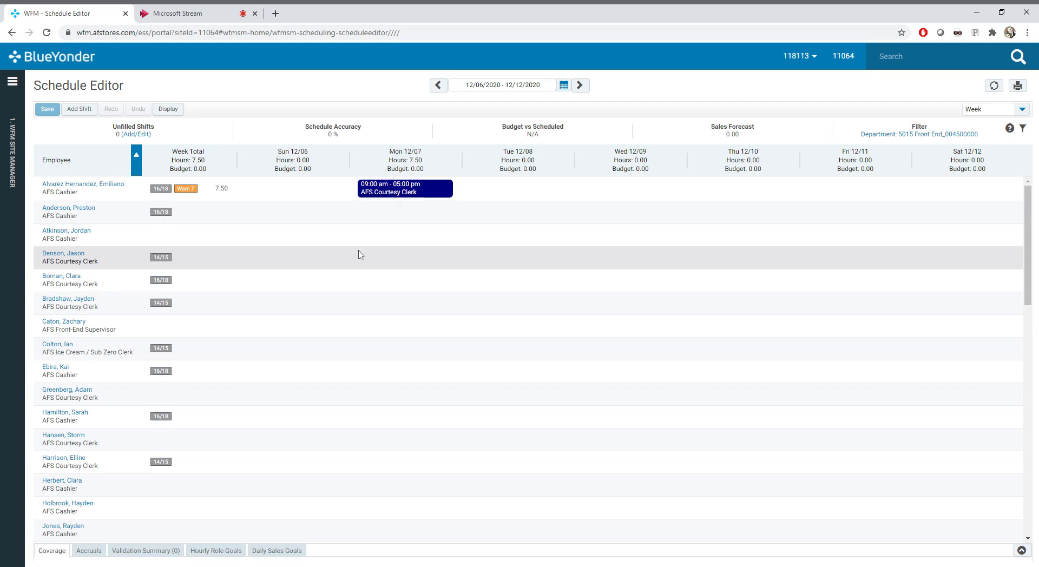
pyautogui.click(296, 261)
pyautogui.press('Right')
pyautogui.press('Right')
pyautogui.press('Right')
pyautogui.press('Right')
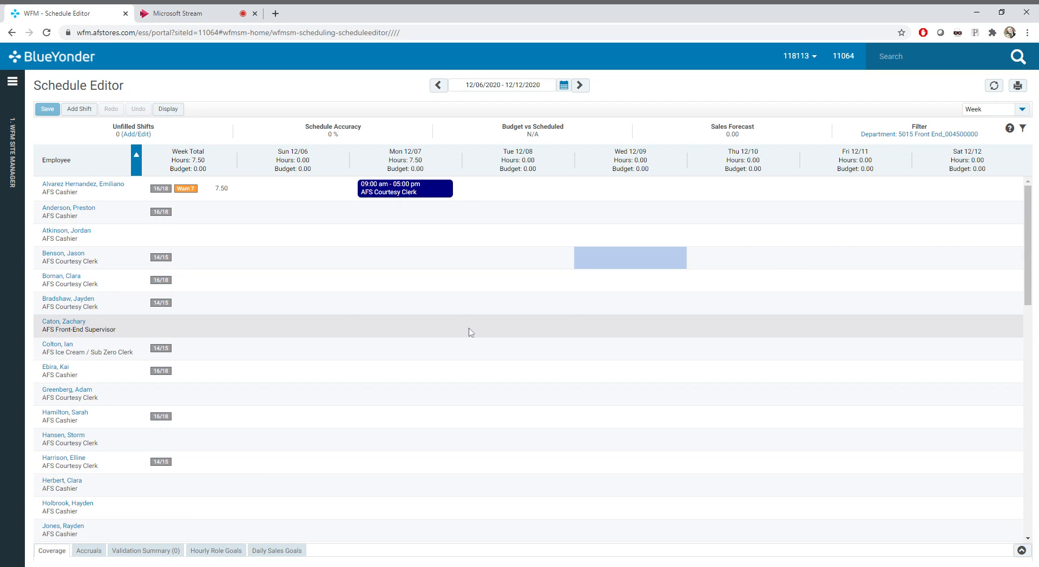
pyautogui.press('Down')
pyautogui.press('Left')
pyautogui.press('Left')
pyautogui.press('Left')
pyautogui.press('Left')
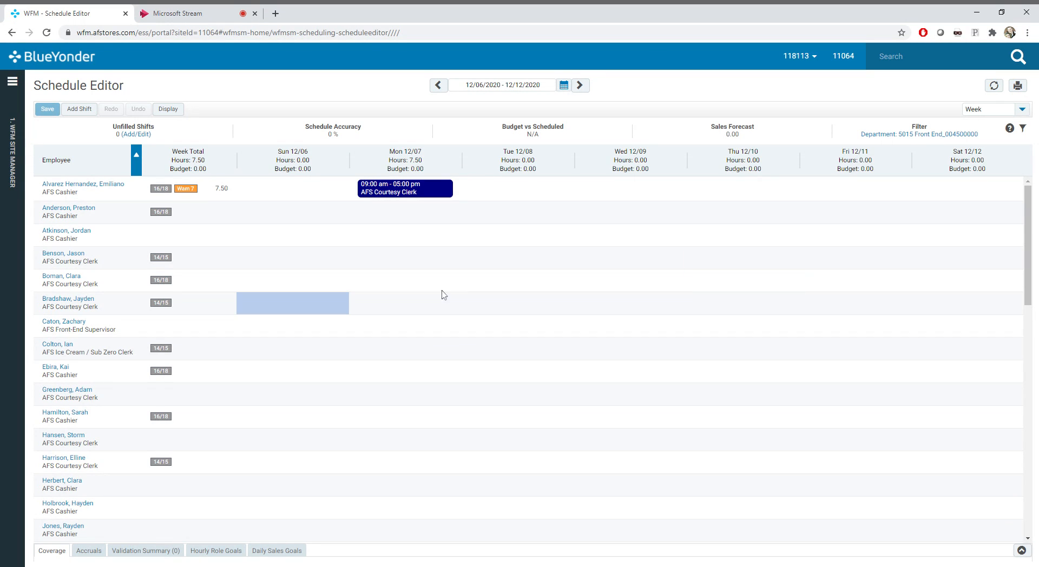
pyautogui.click(557, 265)
pyautogui.click(663, 267)
pyautogui.click(719, 264)
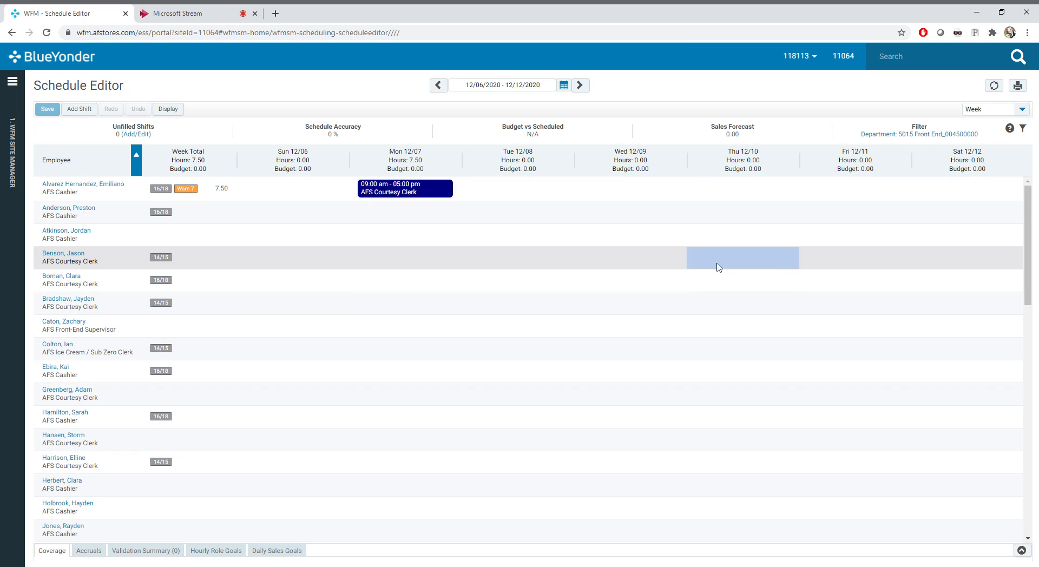
# Start a new shift on Mon 12/07 for the fifth listed employee, with a start time of 7:00 am
pyautogui.click(409, 286)
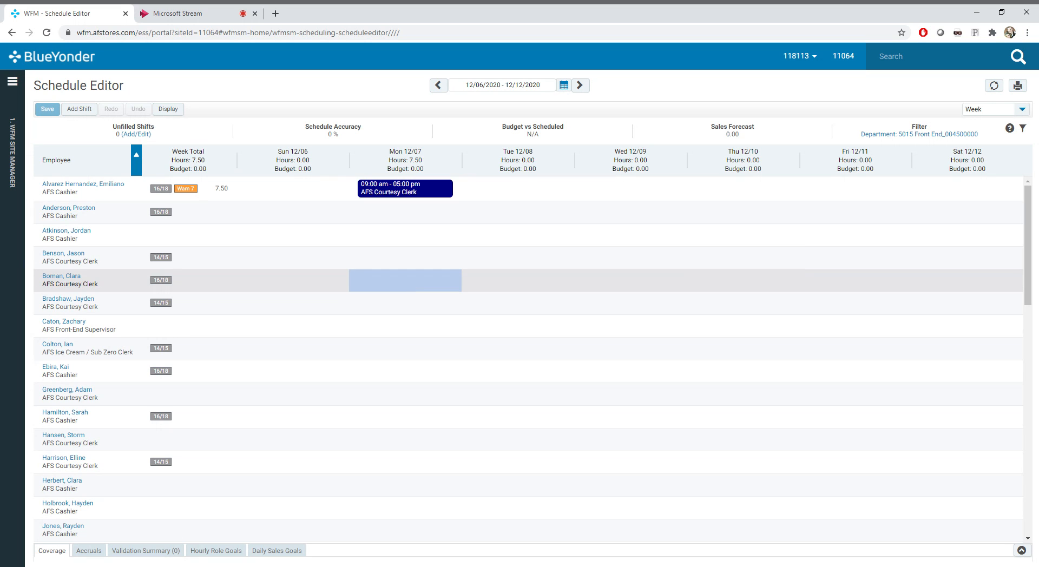
pyautogui.doubleClick(409, 286)
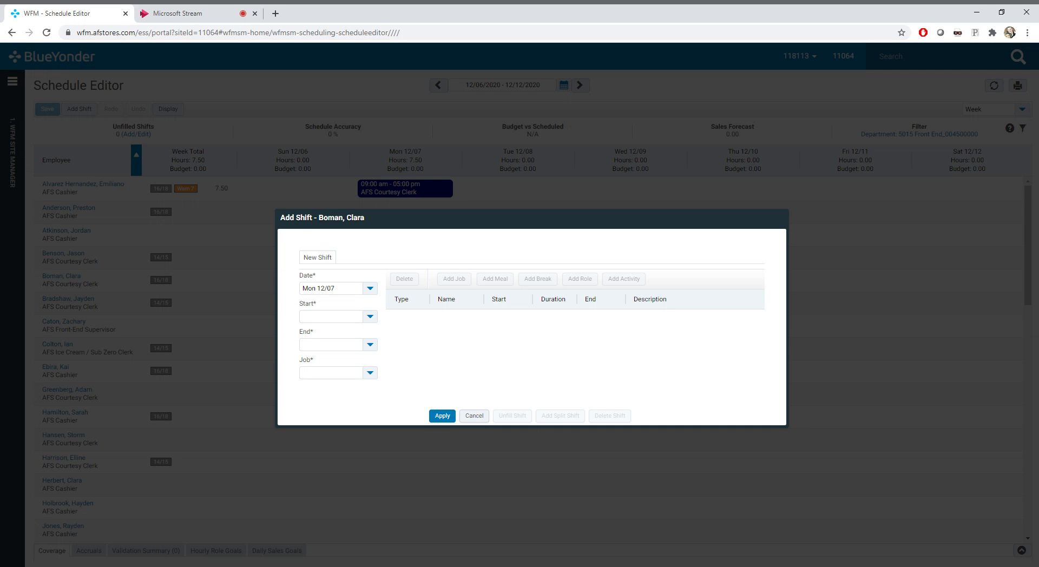
pyautogui.click(371, 321)
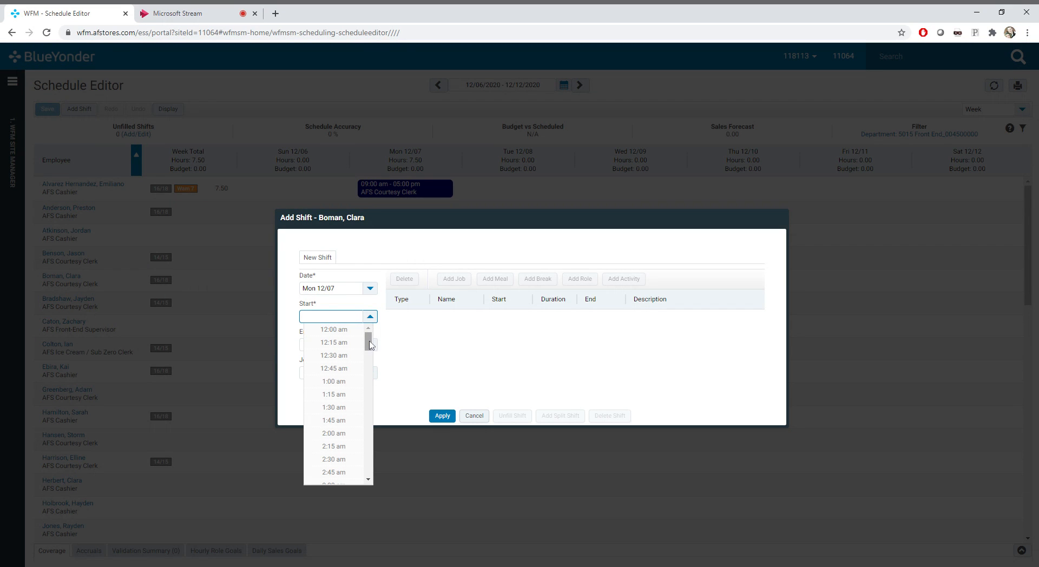
pyautogui.moveTo(368, 341)
pyautogui.mouseDown()
pyautogui.moveTo(369, 379)
pyautogui.moveTo(372, 342)
pyautogui.mouseUp()
pyautogui.click(384, 338)
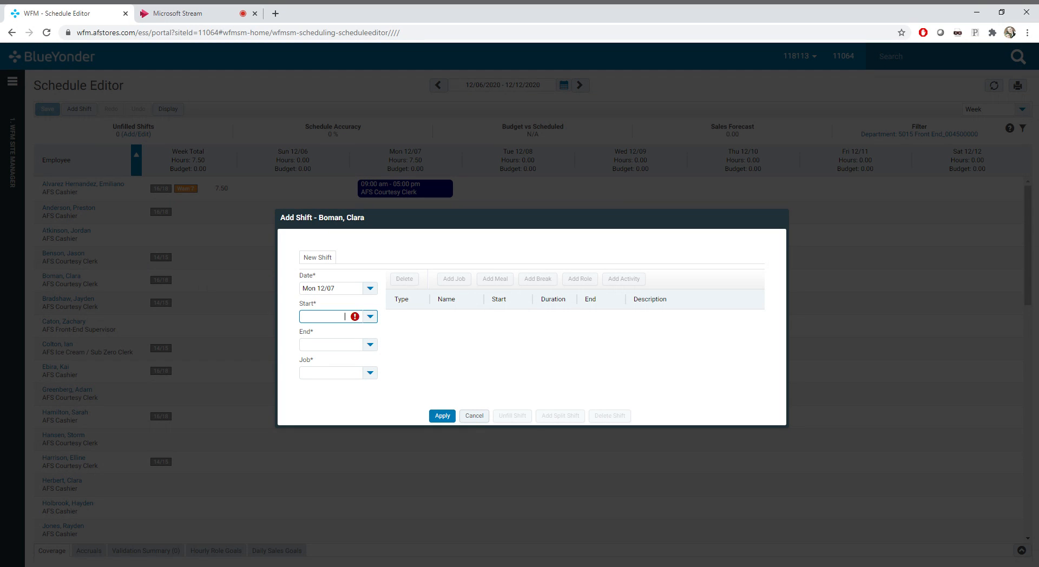
pyautogui.write('7')
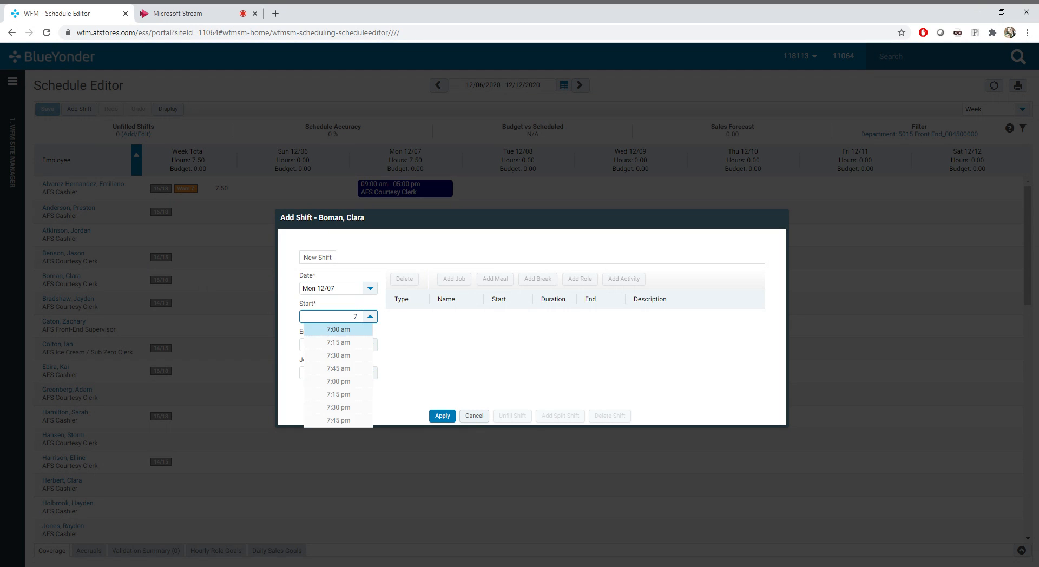
pyautogui.press('Tab')
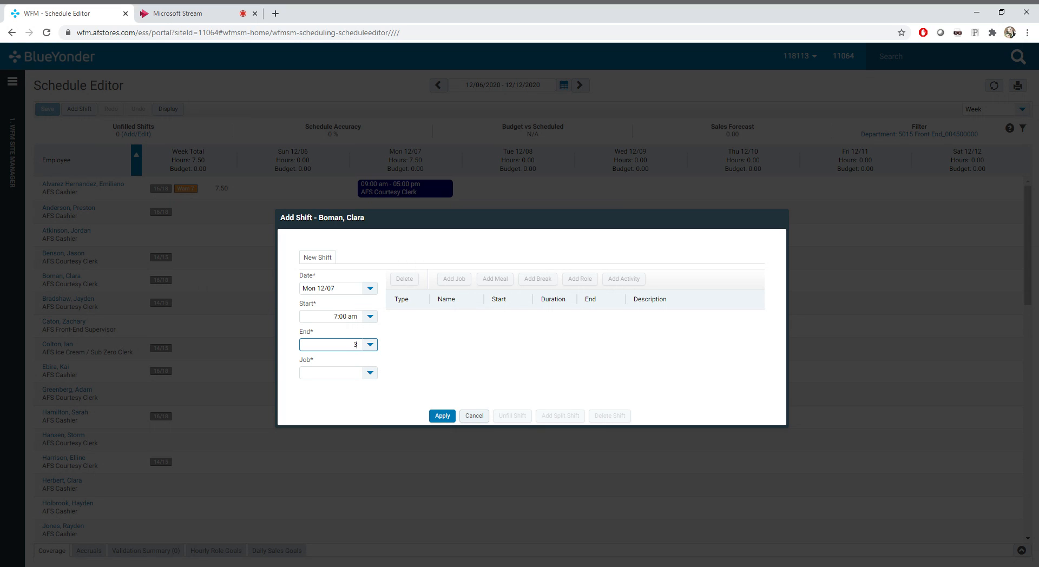
# Set the new shift's end time to 3:00 pm
pyautogui.write('3:00 p')
pyautogui.click(353, 406)
pyautogui.click(343, 345)
pyautogui.moveTo(358, 345); pyautogui.dragTo(331, 345)
pyautogui.press('BackSpace')
pyautogui.write('15')
pyautogui.press('Tab')
pyautogui.click(345, 400)
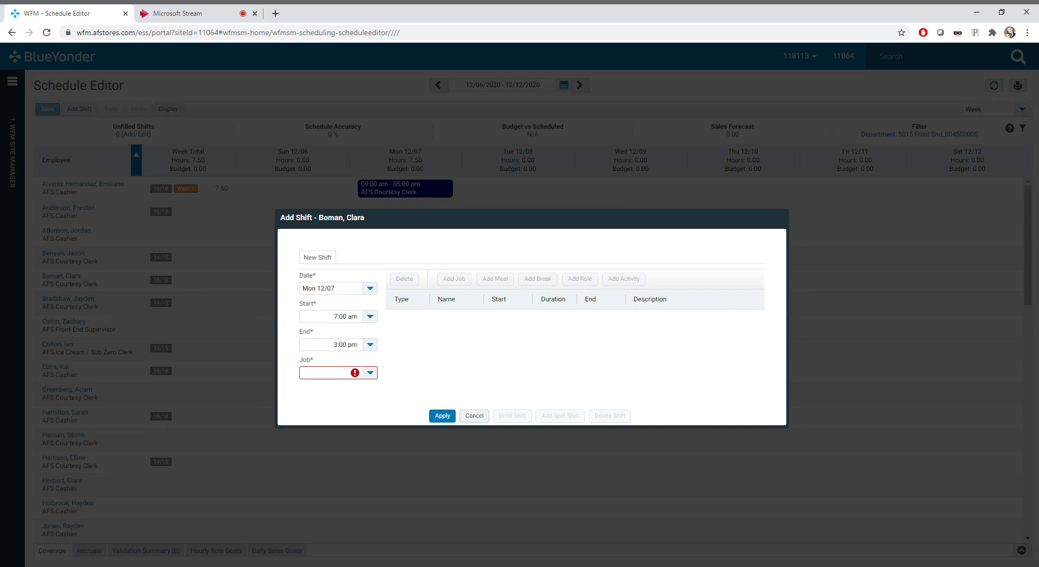
# Clear the new shift's start time and re-enter it as 7:00 am
pyautogui.click(350, 317)
pyautogui.press('BackSpace')
pyautogui.press('BackSpace')
pyautogui.press('BackSpace')
pyautogui.press('BackSpace')
pyautogui.press('BackSpace')
pyautogui.press('BackSpace')
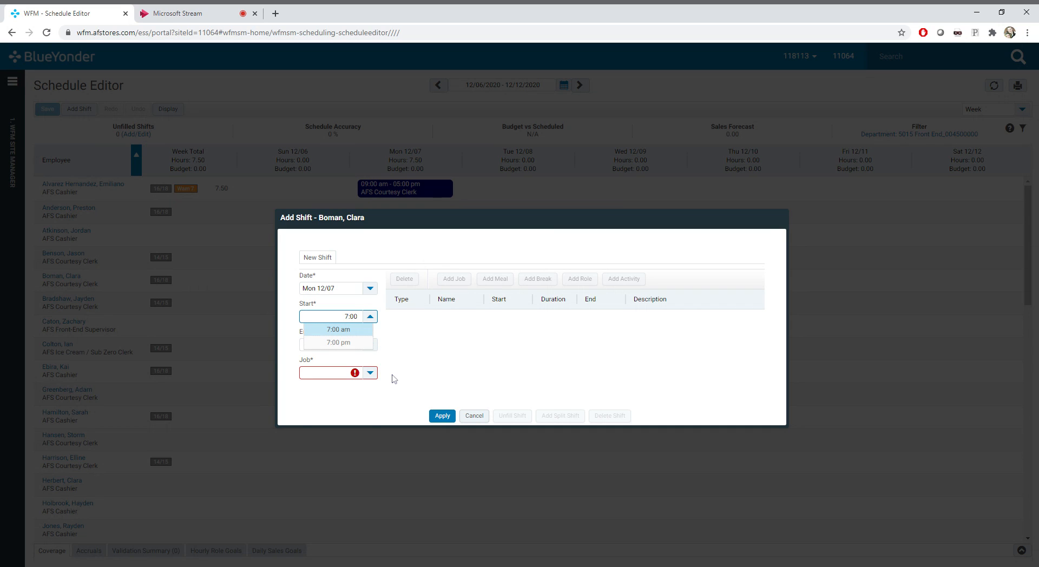
pyautogui.press('BackSpace')
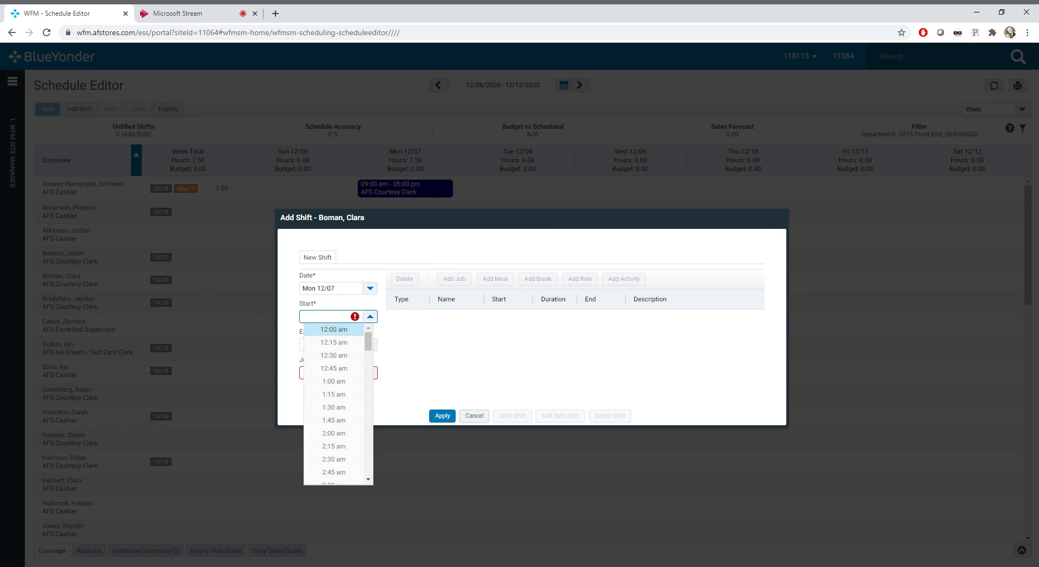
pyautogui.write('7')
pyautogui.press('Tab')
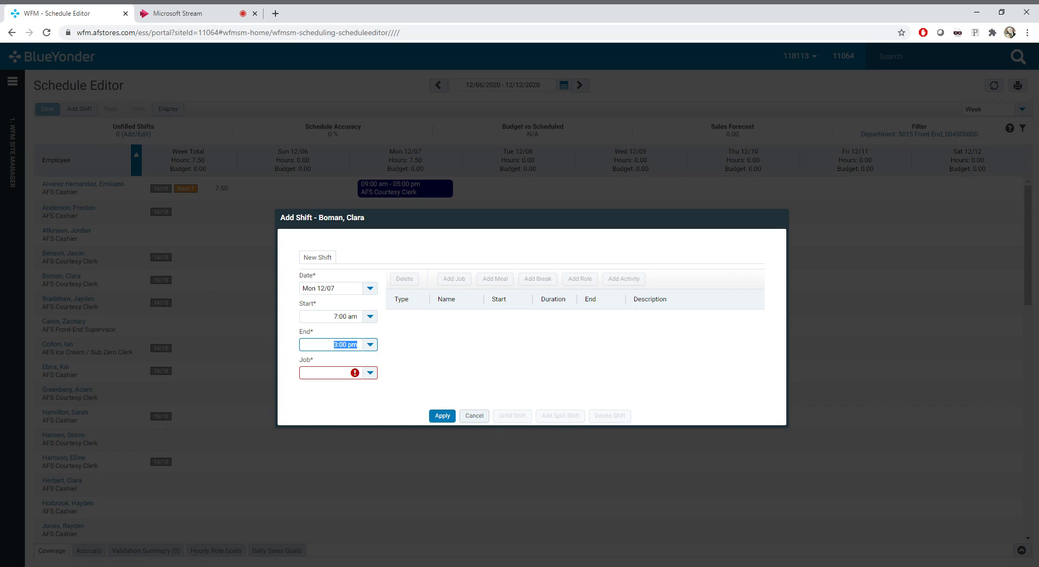
# Clear the new shift's end time and re-enter it as 3:00 pm
pyautogui.write('3p')
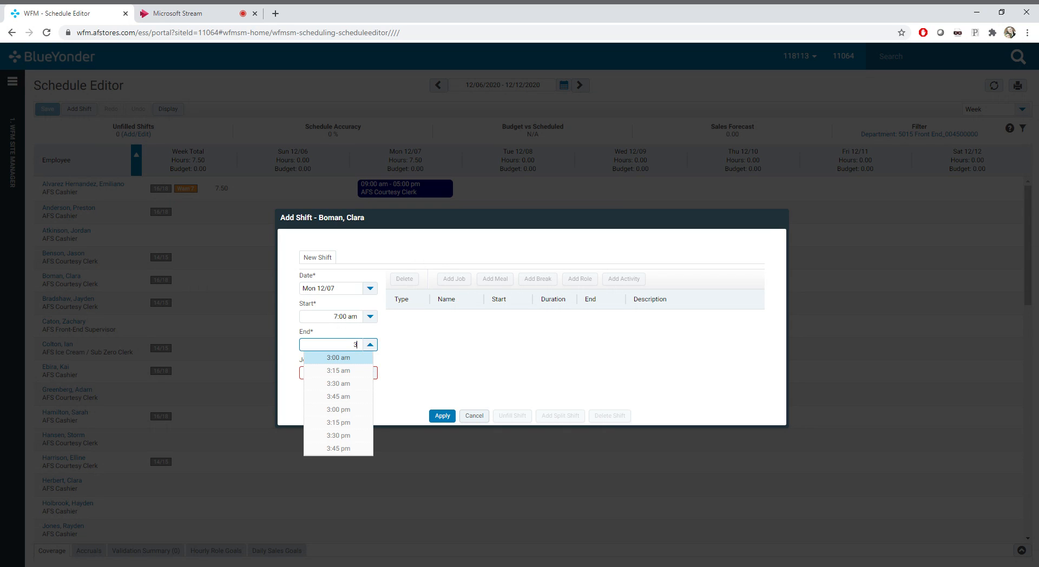
pyautogui.click(414, 362)
pyautogui.click(359, 346)
pyautogui.press('BackSpace')
pyautogui.press('BackSpace')
pyautogui.press('BackSpace')
pyautogui.press('BackSpace')
pyautogui.press('BackSpace')
pyautogui.press('BackSpace')
pyautogui.press('BackSpace')
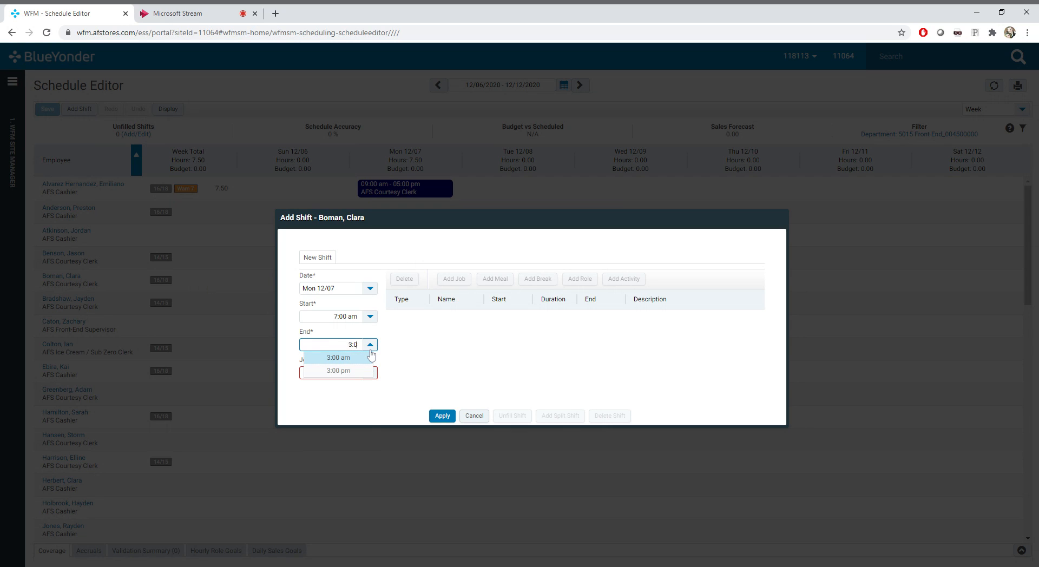
pyautogui.write('15')
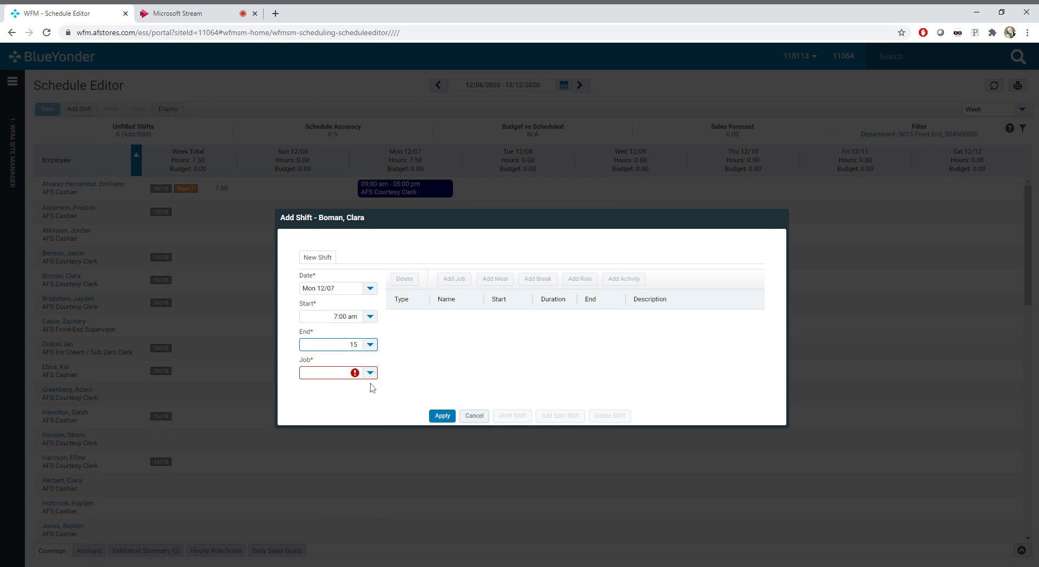
pyautogui.click(369, 417)
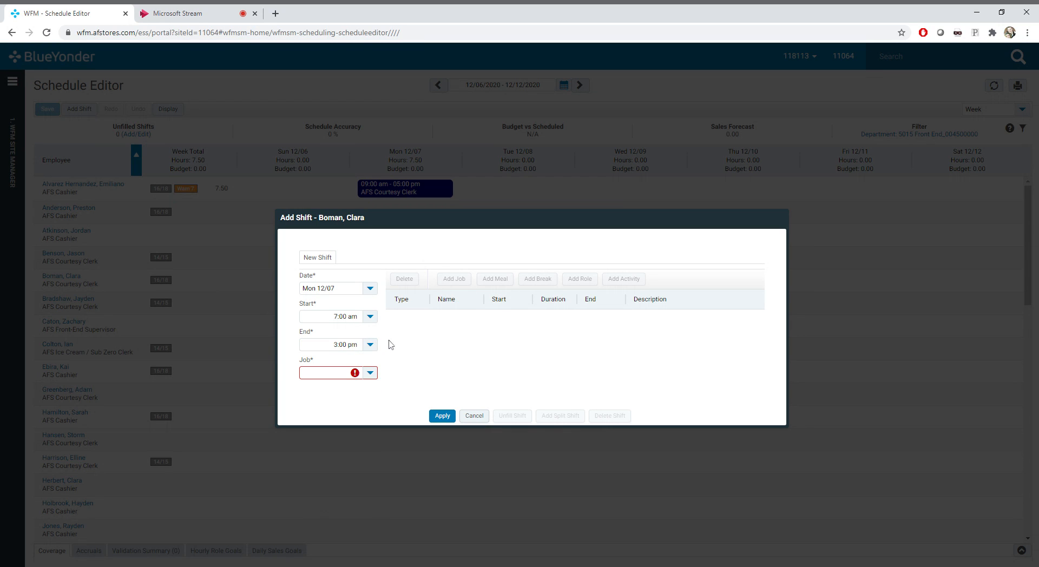
# Set the new shift's job to AFS Courtesy Clerk and apply the shift to the schedule
pyautogui.click(370, 373)
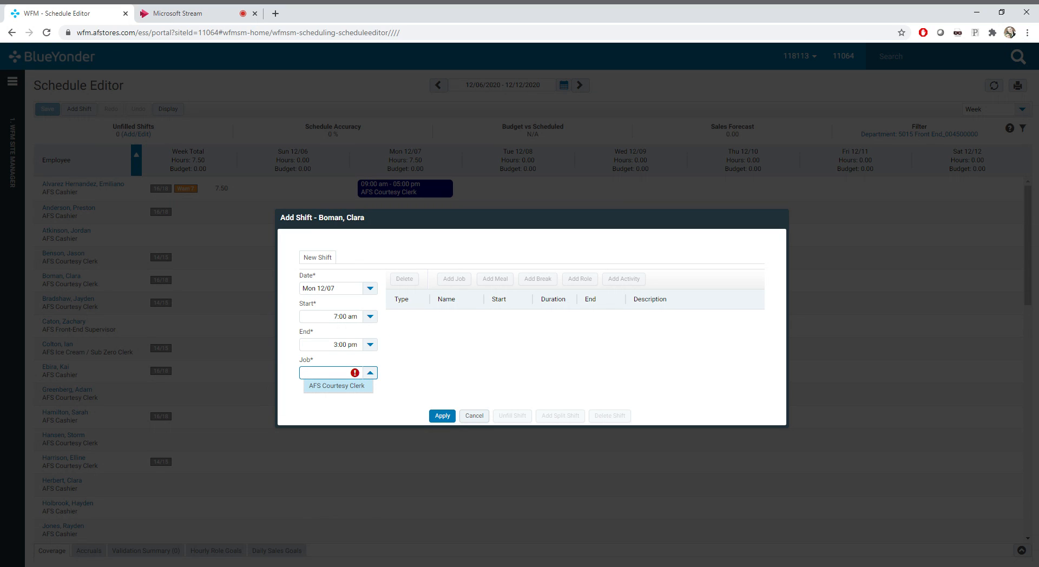
pyautogui.click(361, 386)
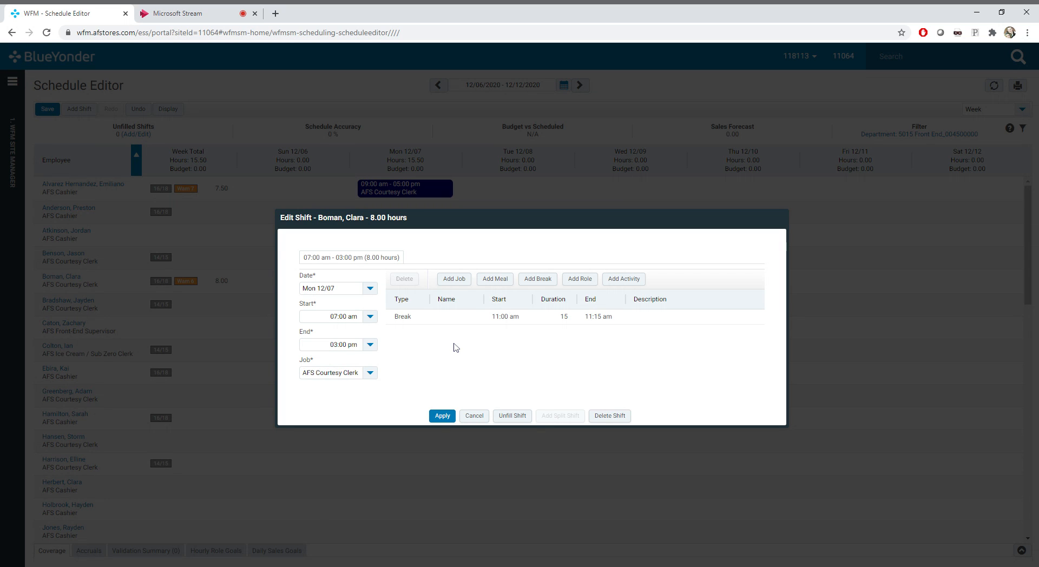
pyautogui.click(437, 417)
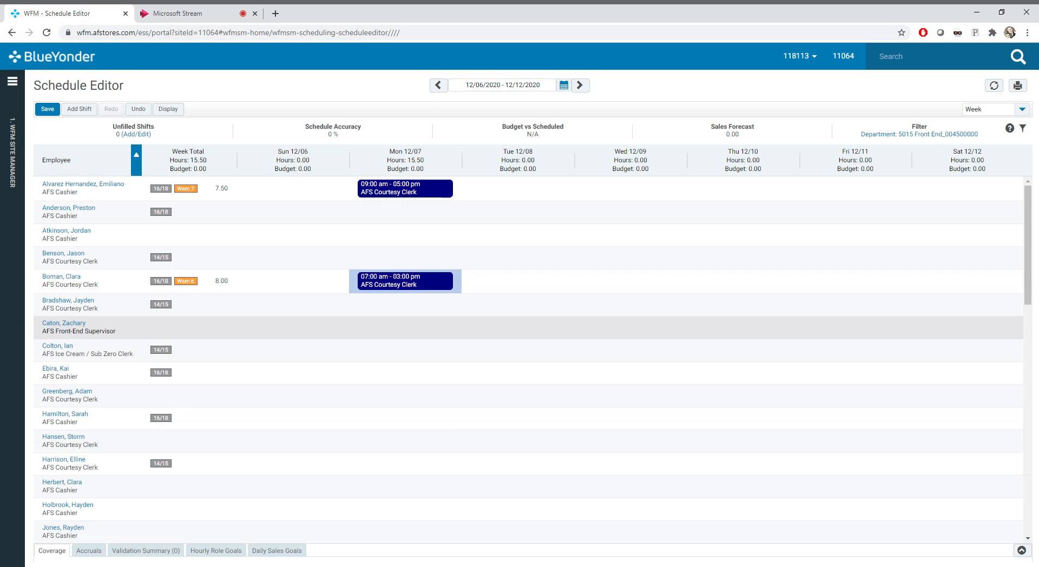
pyautogui.press('Right')
pyautogui.press('Right')
pyautogui.press('Up')
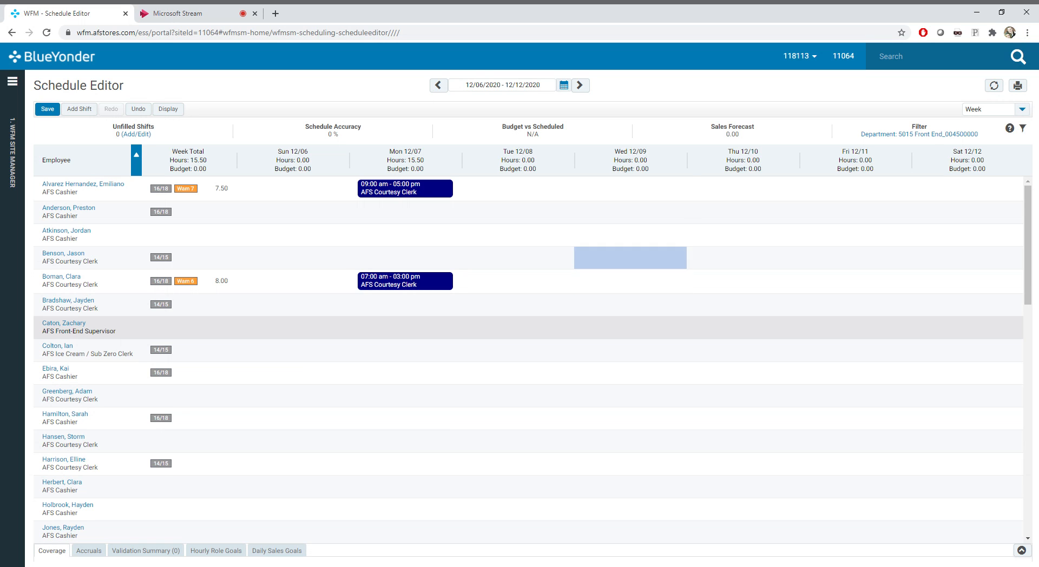
pyautogui.press('Up')
pyautogui.press('Left')
pyautogui.press('Left')
pyautogui.press('Left')
pyautogui.press('Down')
pyautogui.press('Down')
pyautogui.press('Right')
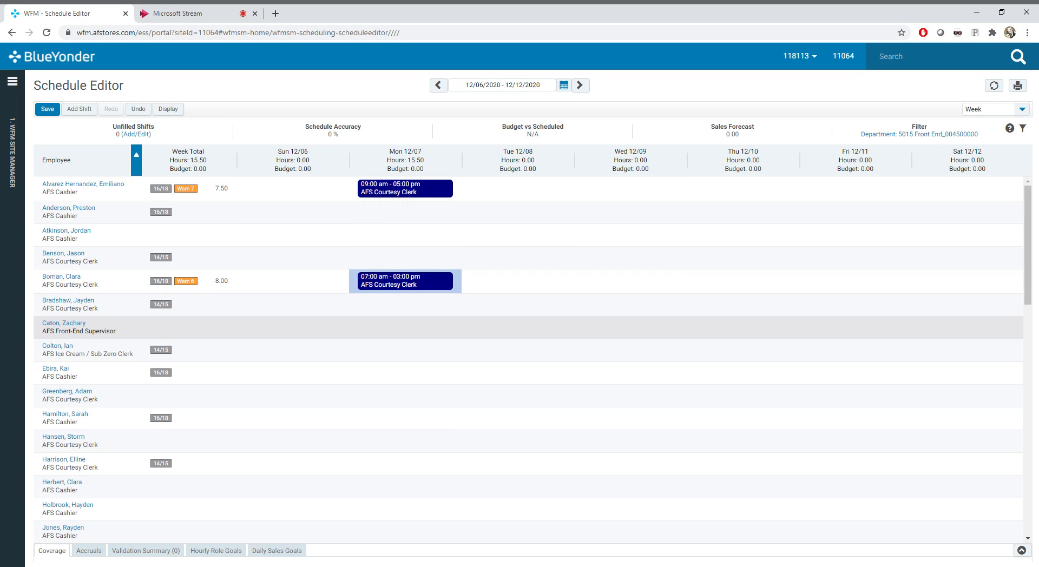
# Copy the fifth employee's Mon 12/07 shift to Thu 12/10, Wed 12/09 and Tue 12/08 in the same row
pyautogui.hotkey('ctrl', 'c')
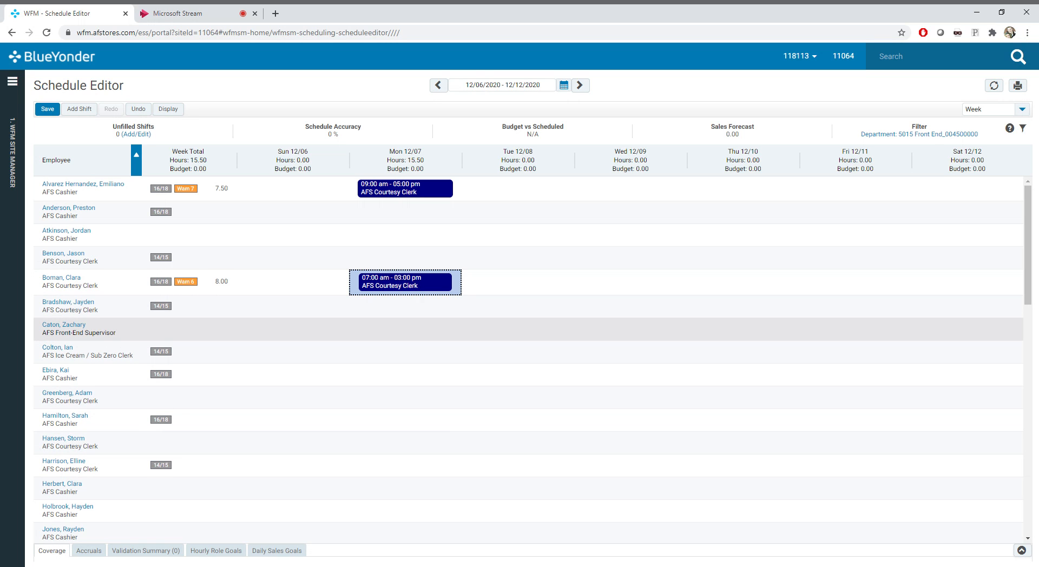
pyautogui.click(607, 283)
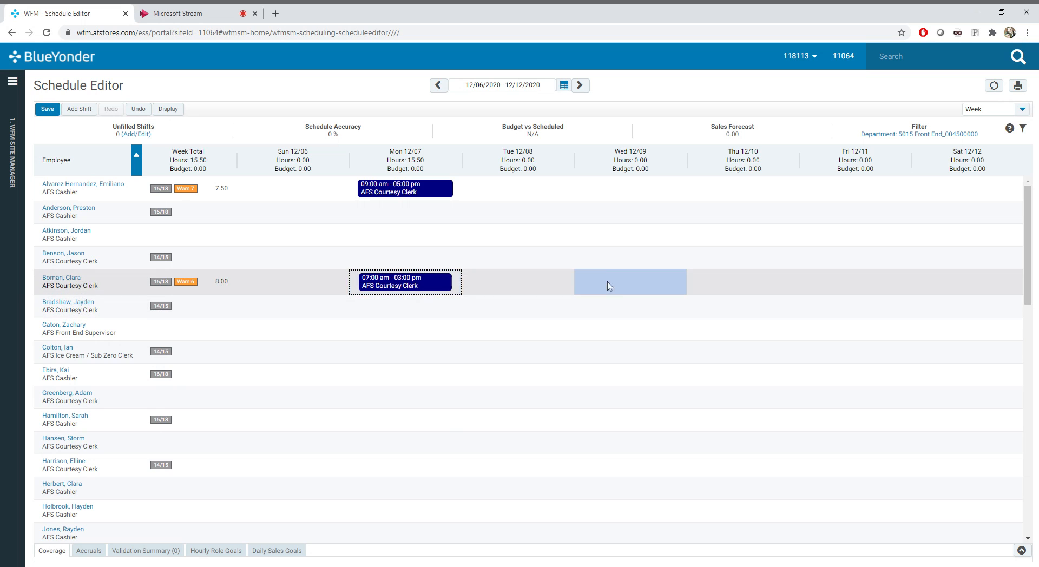
pyautogui.click(735, 290)
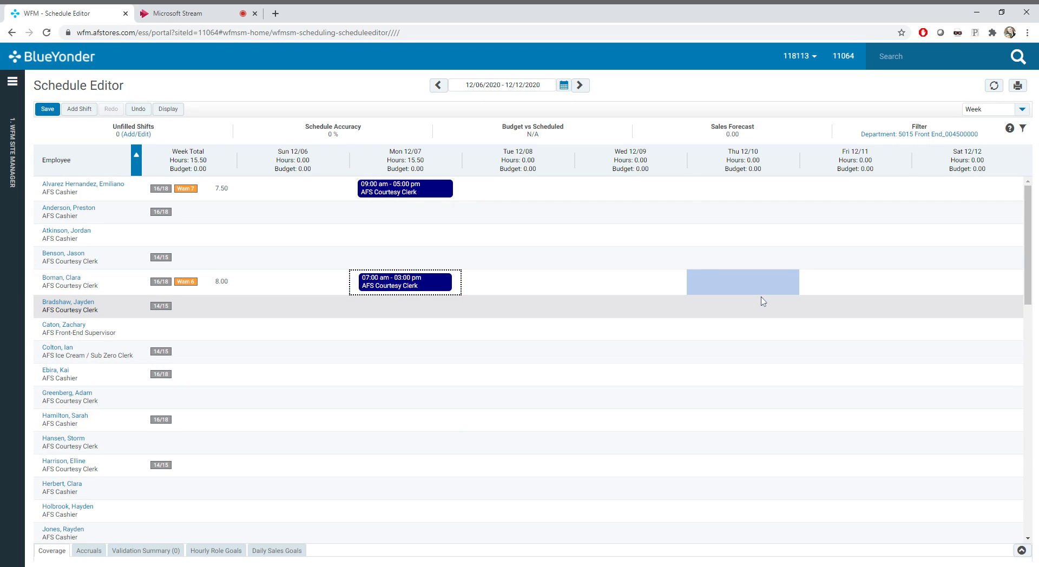
pyautogui.hotkey('ctrl', 'v')
pyautogui.press('Left')
pyautogui.hotkey('ctrl', 'v')
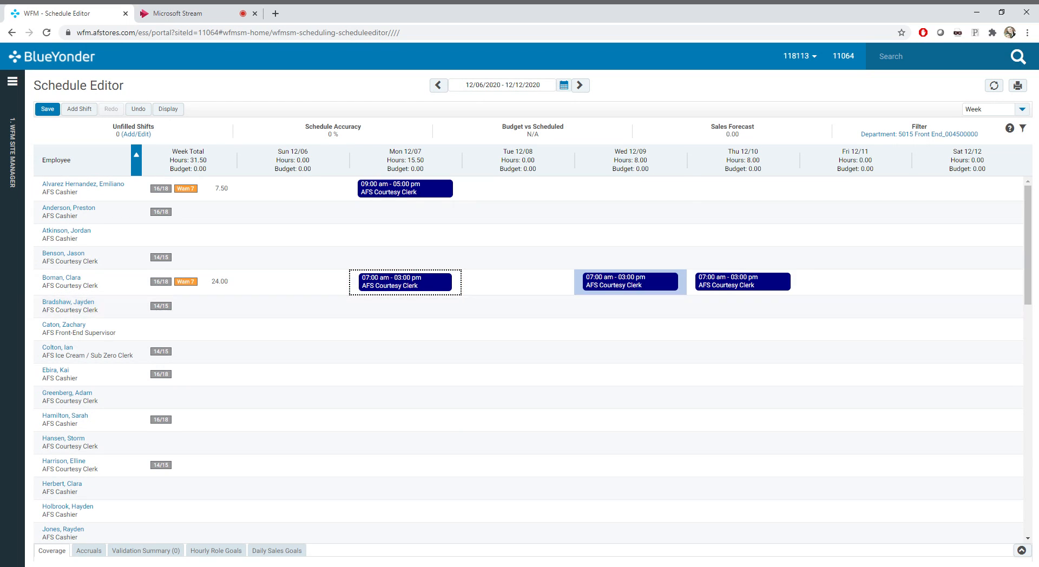
pyautogui.press('Left')
pyautogui.hotkey('ctrl', 'v')
pyautogui.press('Right')
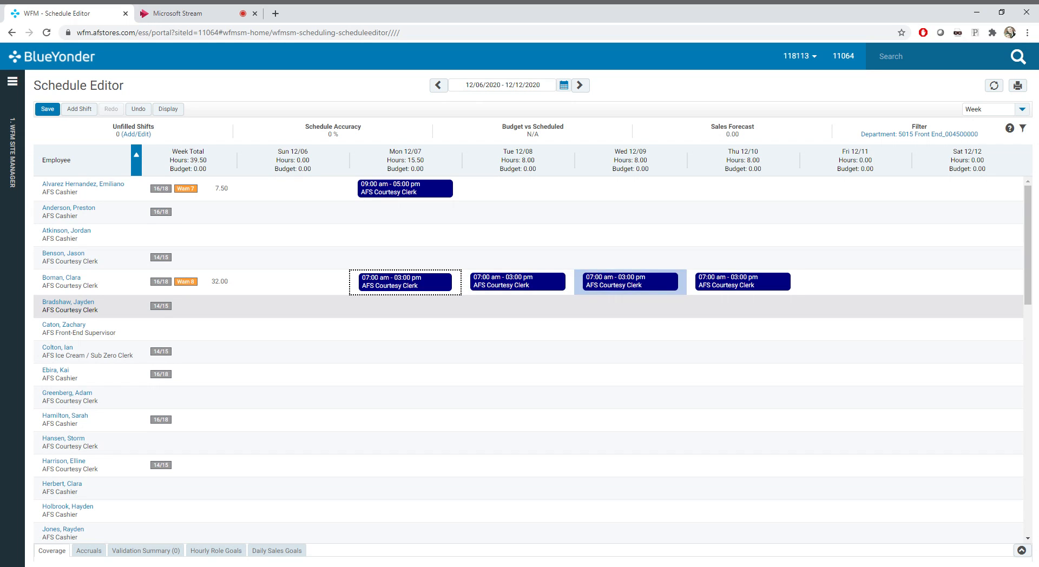
pyautogui.press('Right')
pyautogui.press('Left')
pyautogui.press('Left')
pyautogui.press('Left')
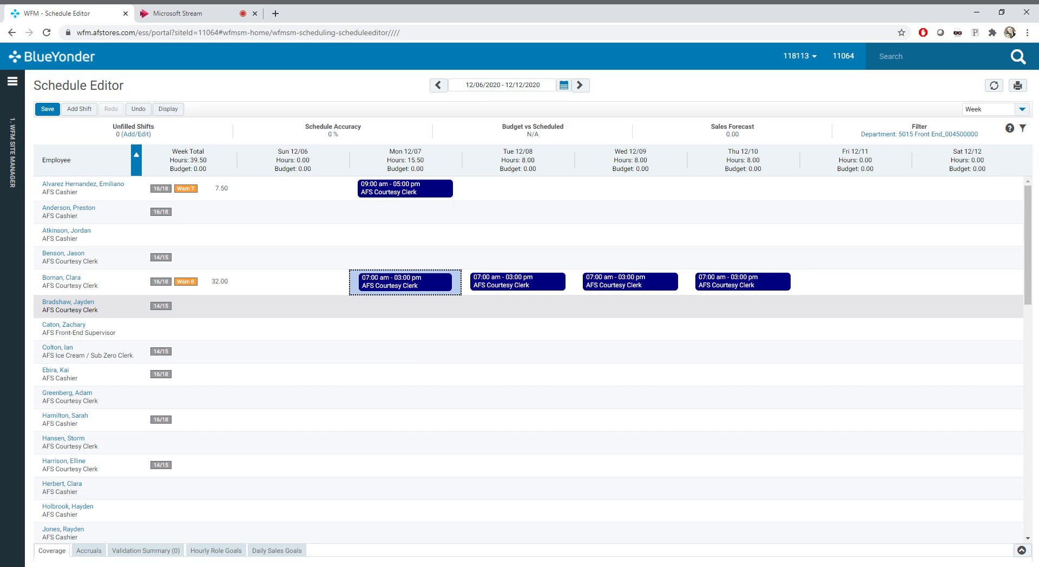
# Move the fifth employee's Thu 12/10 shift to Fri 12/11 by cutting and pasting it
pyautogui.press('Right')
pyautogui.press('Right')
pyautogui.press('Right')
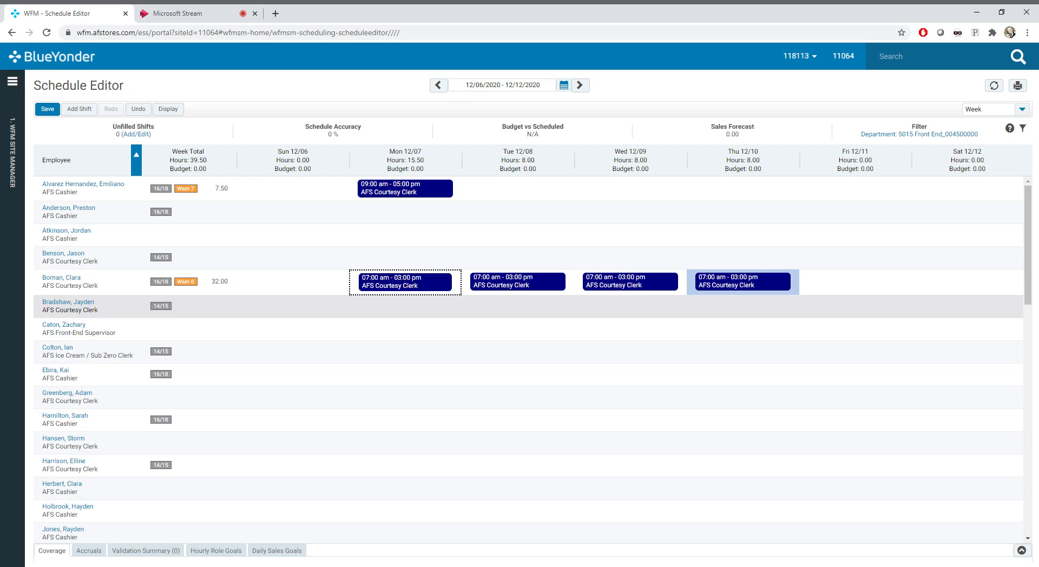
pyautogui.hotkey('ctrl', 'c')
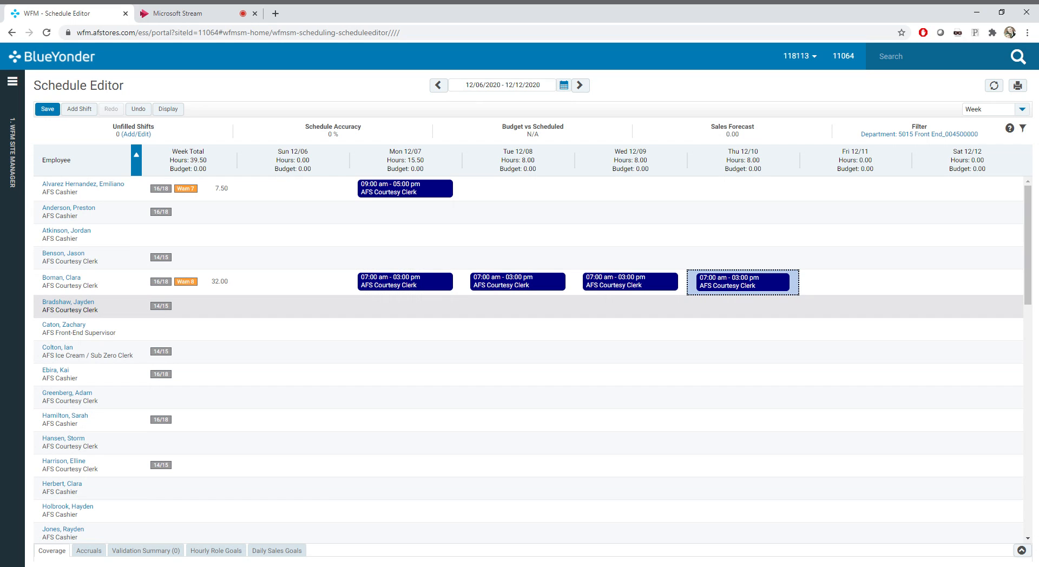
pyautogui.click(835, 292)
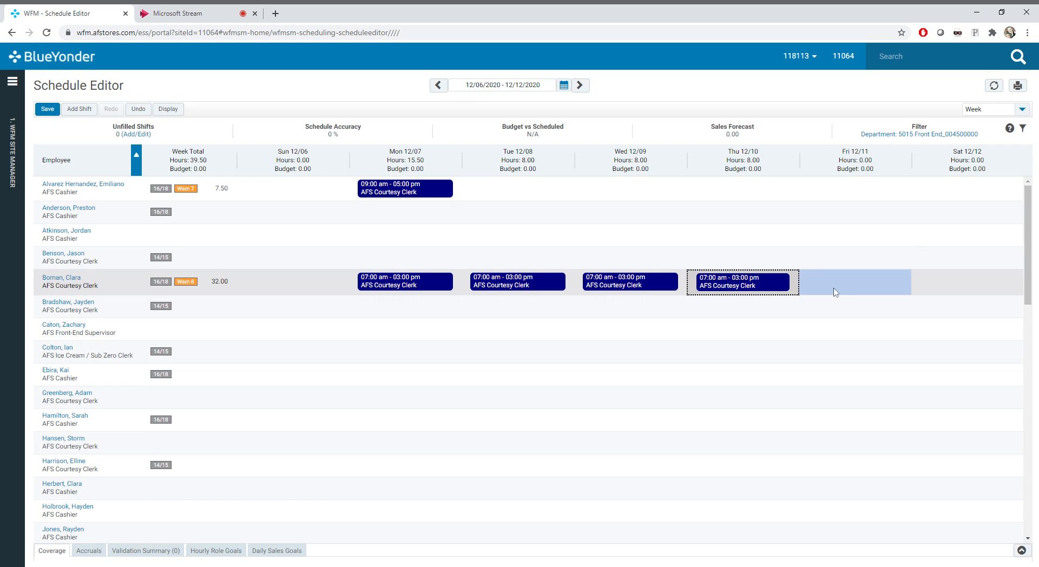
pyautogui.hotkey('ctrl', 'v')
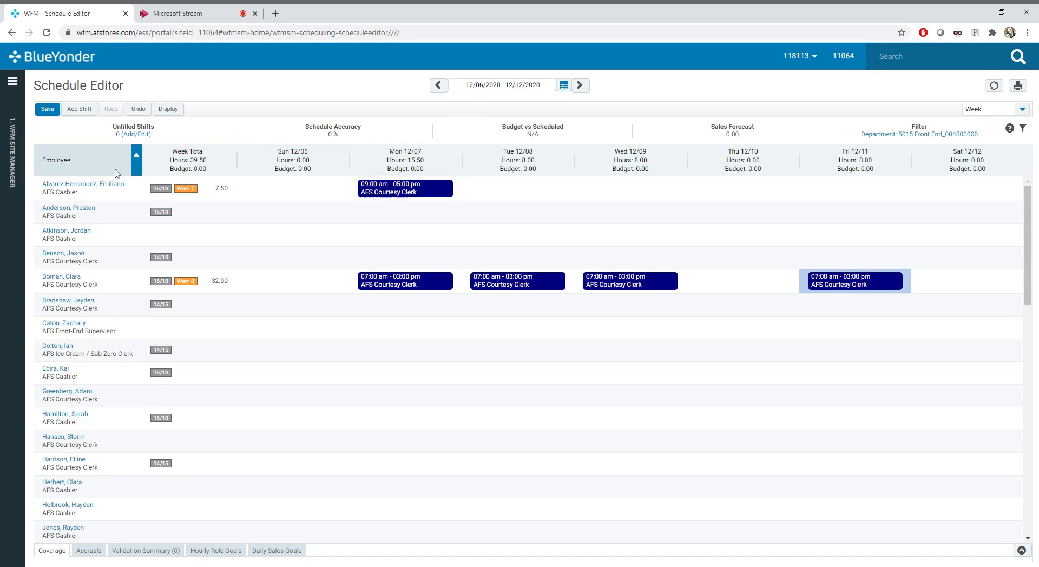
# Go back to the week 11/22/2020 - 11/28/2020, discarding the unsaved schedule changes
pyautogui.click(442, 90)
pyautogui.click(529, 343)
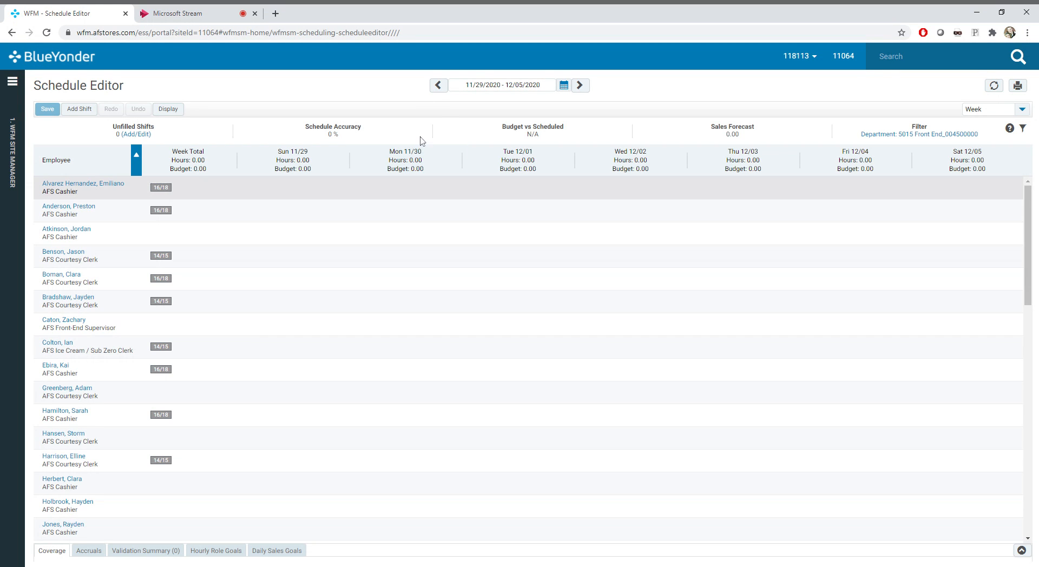
pyautogui.click(438, 87)
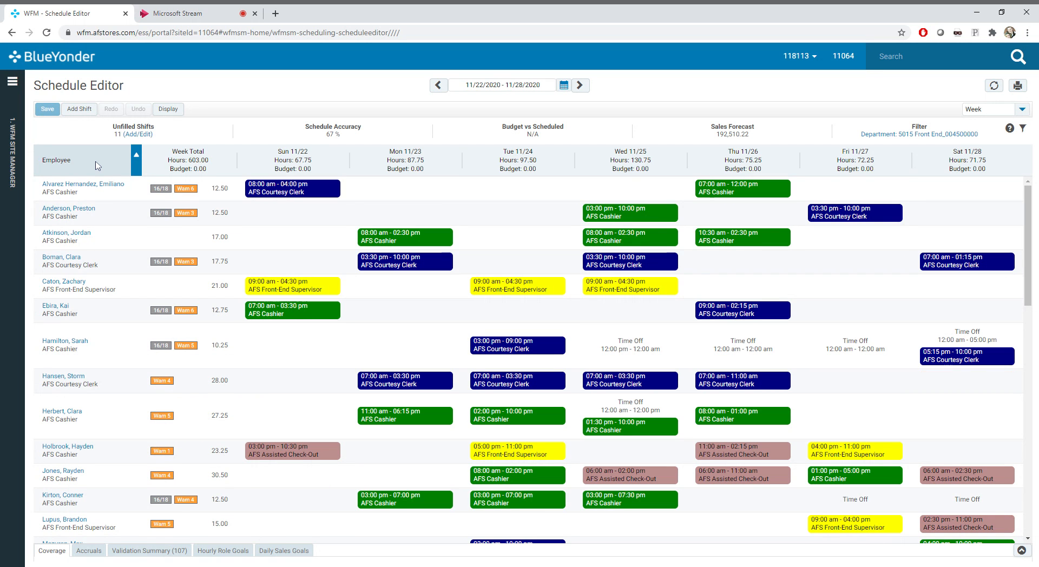
# Sort the schedule by week total, Sun 11/22, Mon 11/23 and Tue 11/24, and return to sorting by employee in ascending order
pyautogui.click(189, 162)
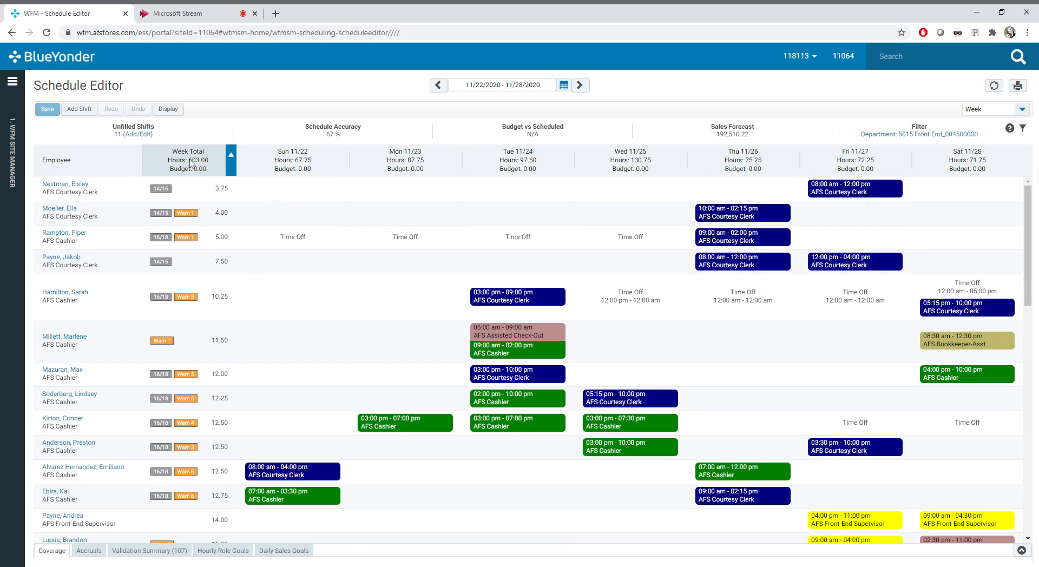
pyautogui.click(191, 164)
pyautogui.click(295, 157)
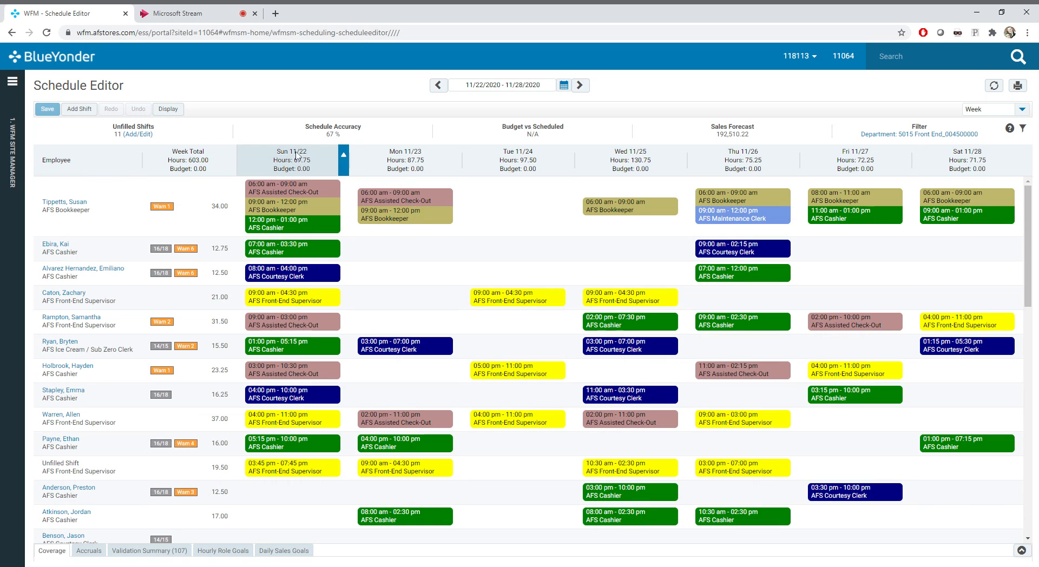
pyautogui.click(389, 161)
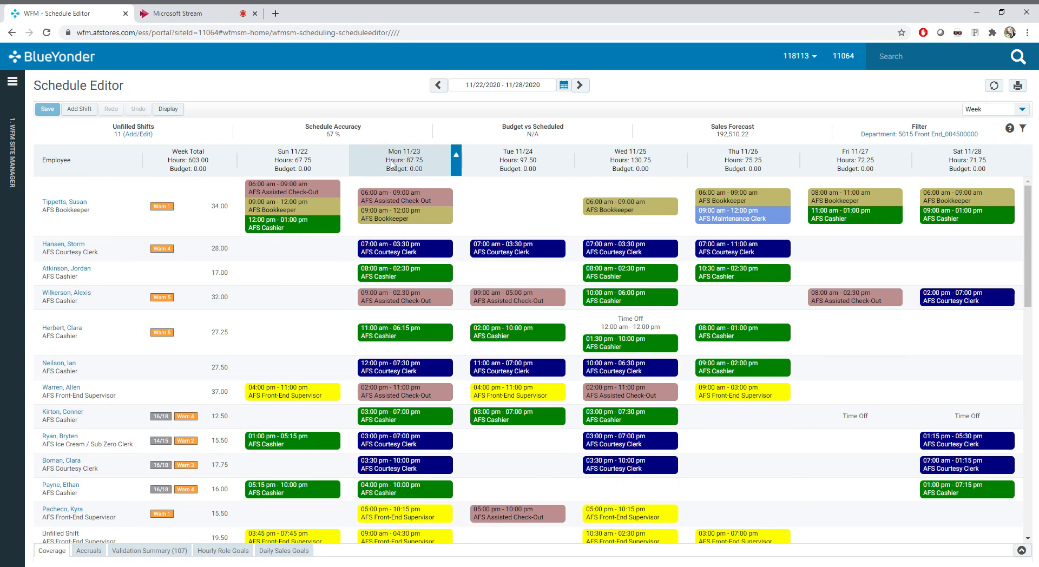
pyautogui.click(517, 160)
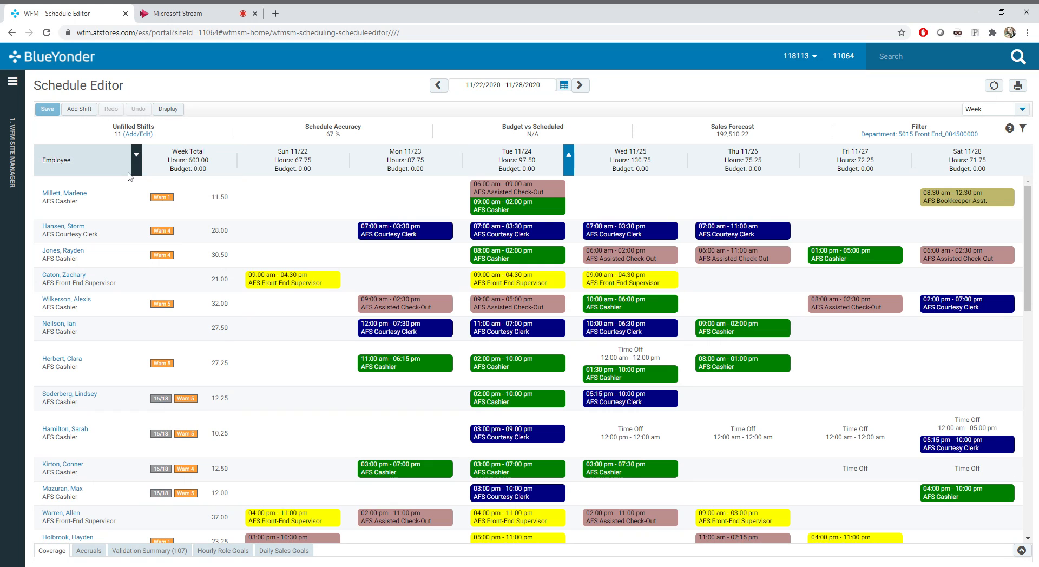
pyautogui.click(104, 168)
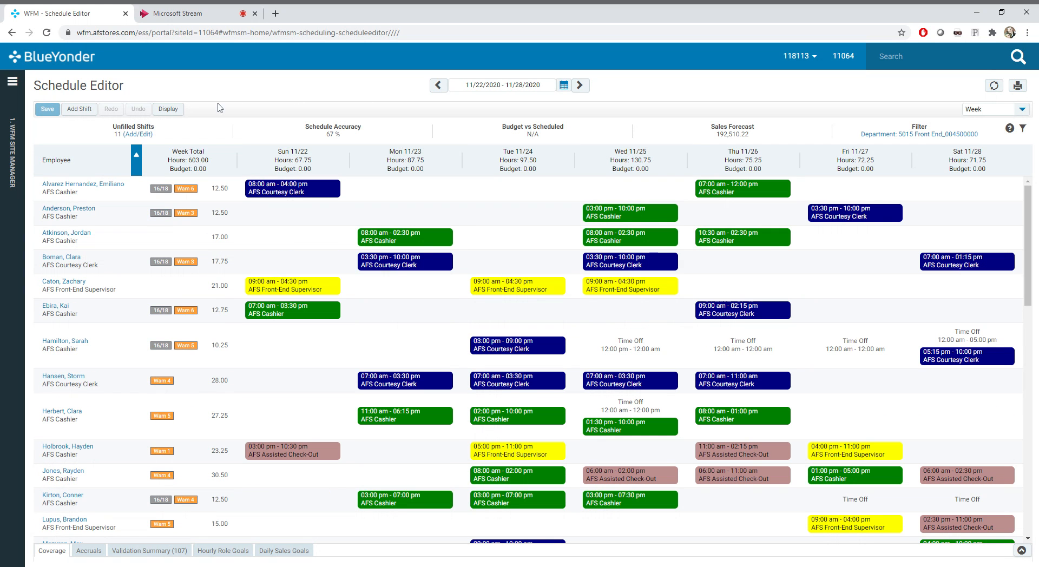
# Open the schedule's display options and apply them with all six options enabled
pyautogui.click(177, 110)
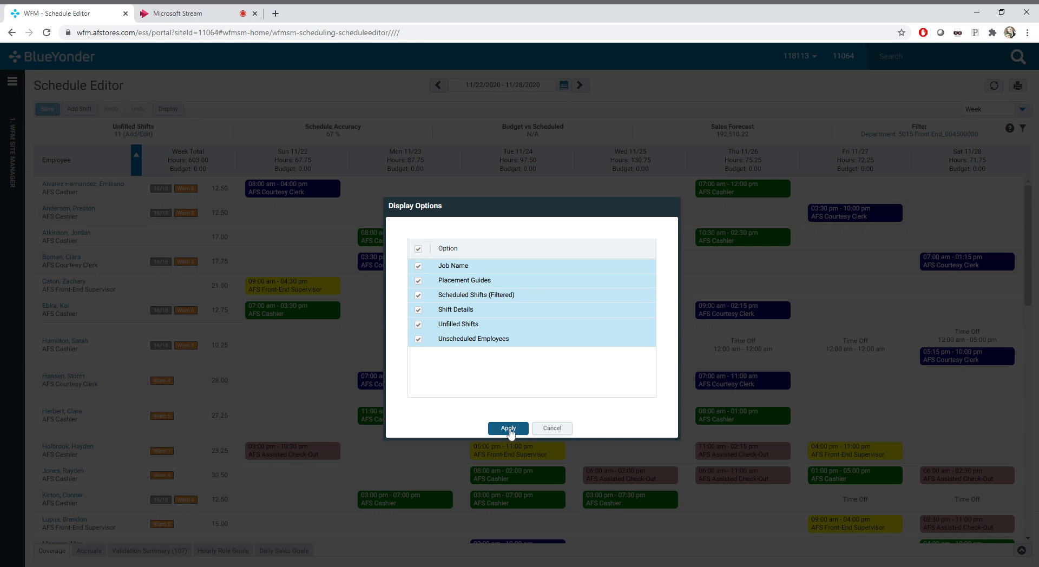
pyautogui.click(508, 428)
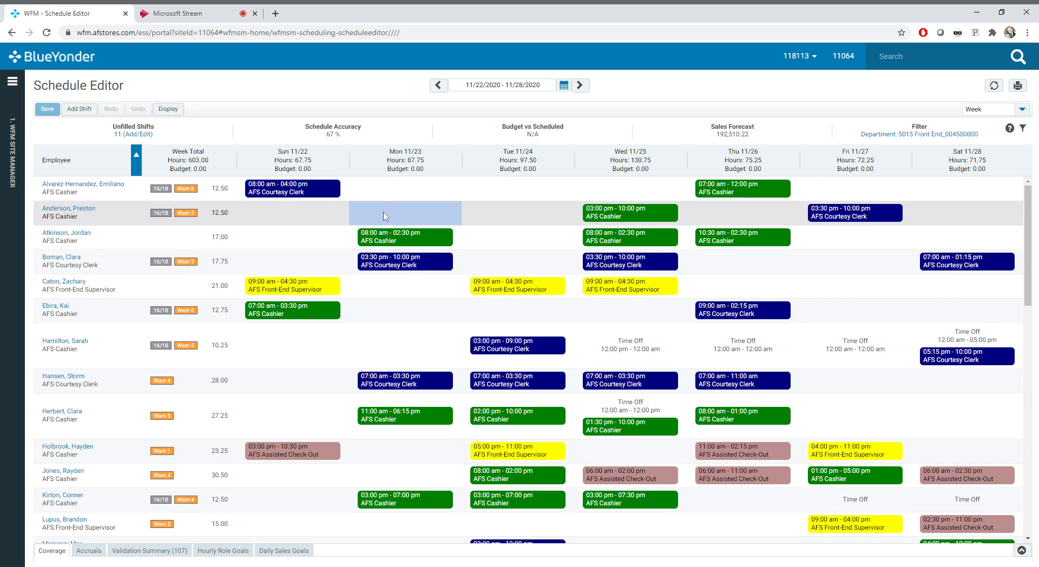
# Look through the week's color-coded employee shifts, the time off entries and the unfilled shifts below the employees
pyautogui.moveTo(428, 241); pyautogui.dragTo(540, 234)
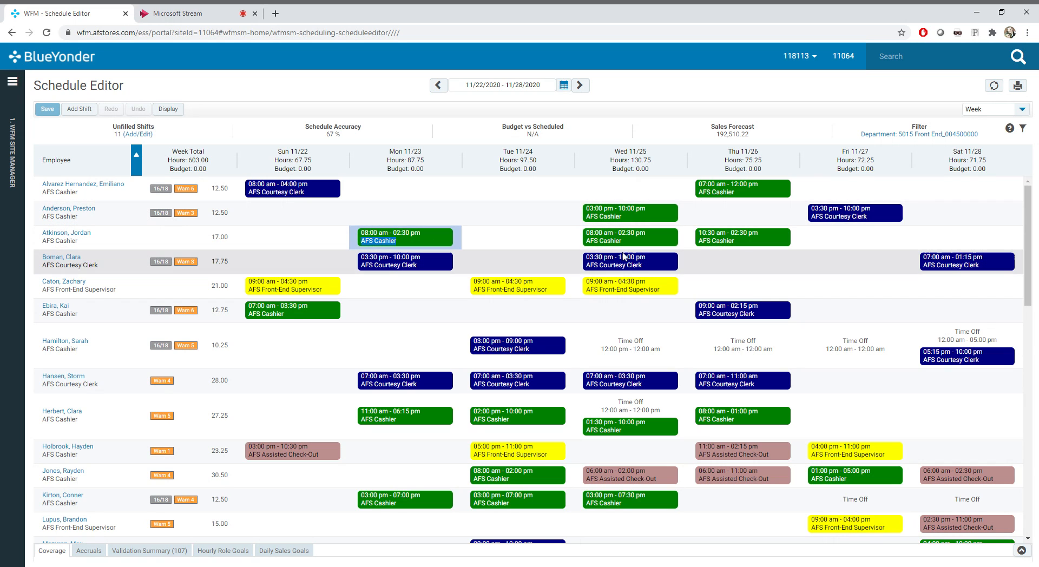
pyautogui.scroll(-1, 623, 379)
pyautogui.scroll(-4, 532, 360)
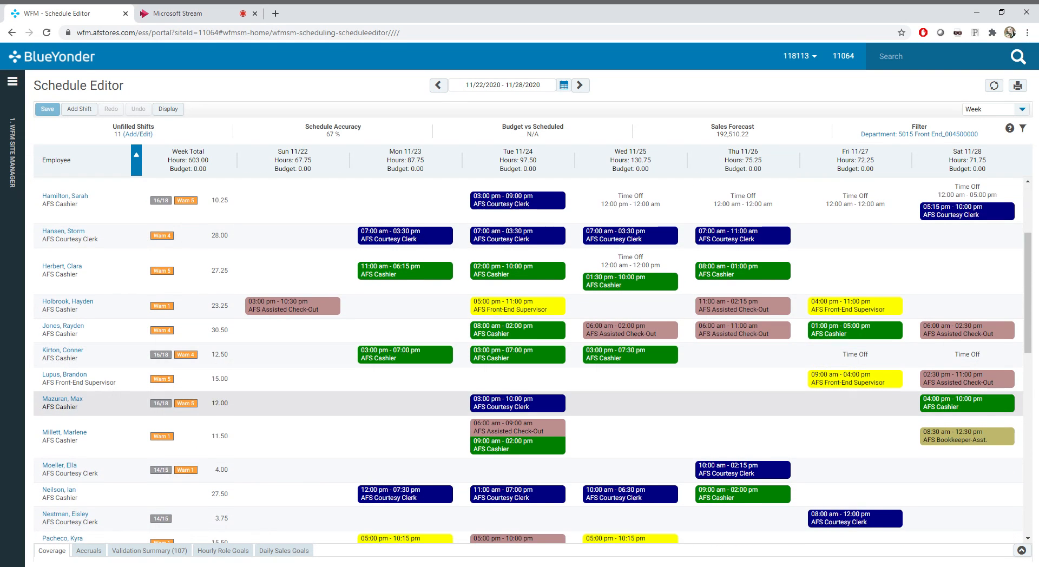
pyautogui.scroll(-5, 590, 420)
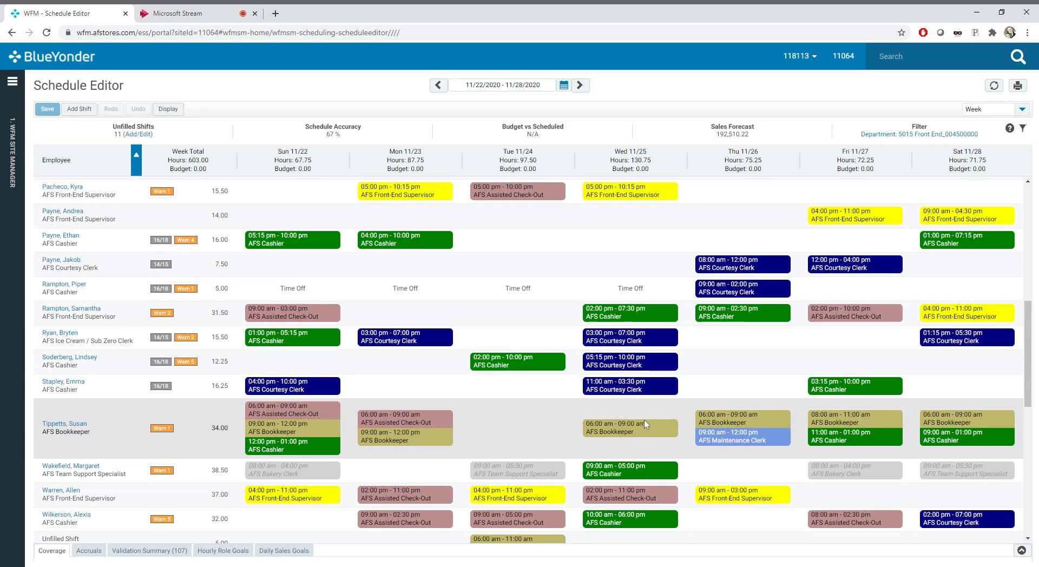
pyautogui.scroll(-2, 703, 411)
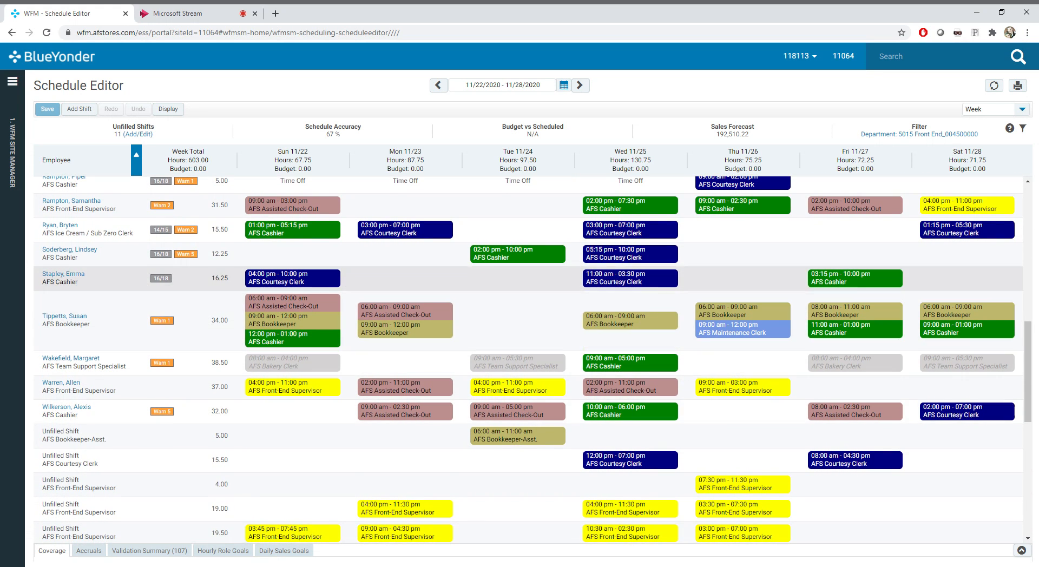
pyautogui.scroll(2, 532, 359)
pyautogui.scroll(1, 578, 364)
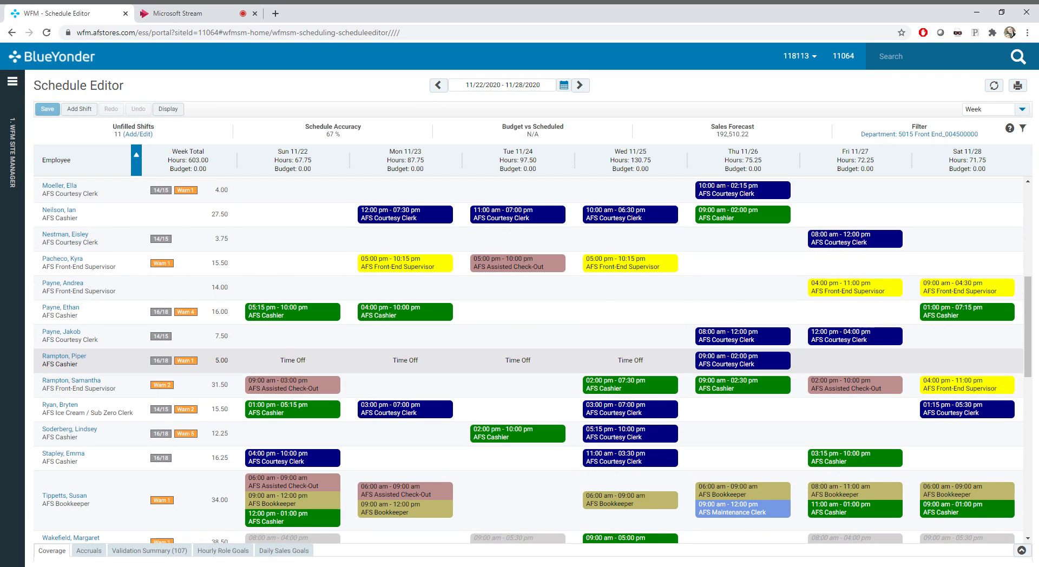
pyautogui.click(526, 360)
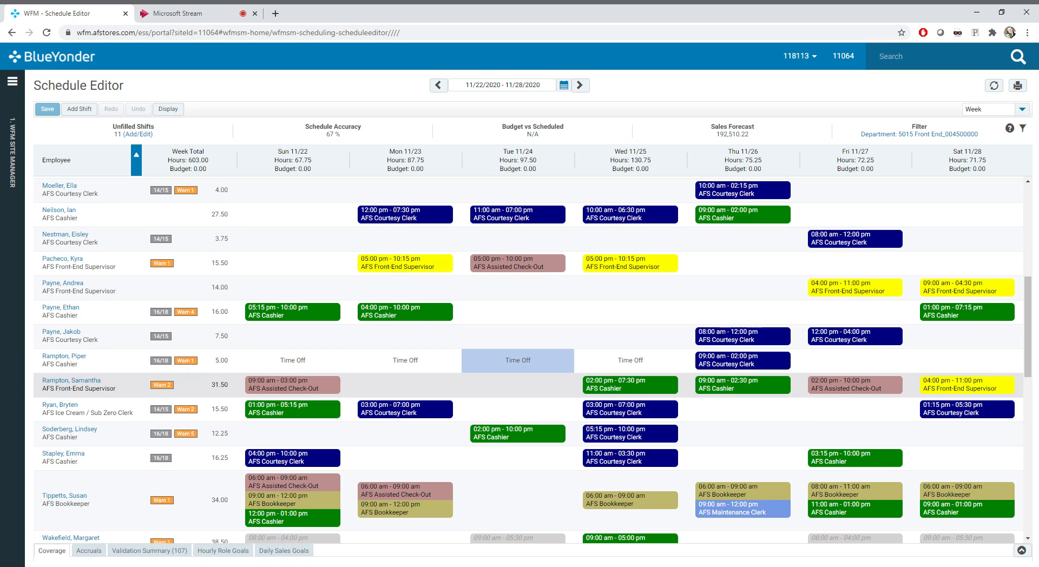
pyautogui.click(370, 362)
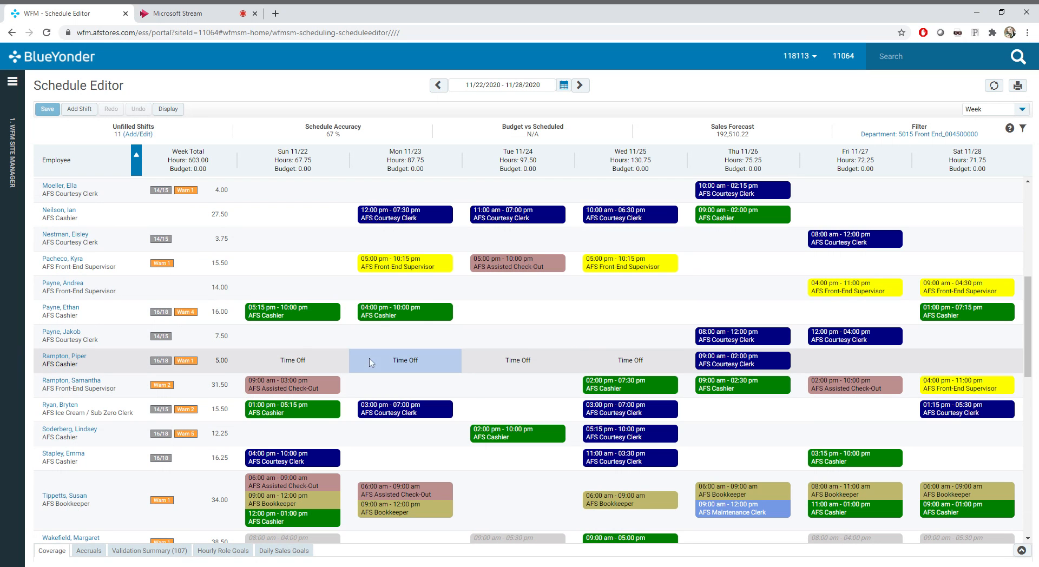
pyautogui.click(605, 359)
pyautogui.scroll(-2, 660, 402)
pyautogui.scroll(-4, 659, 398)
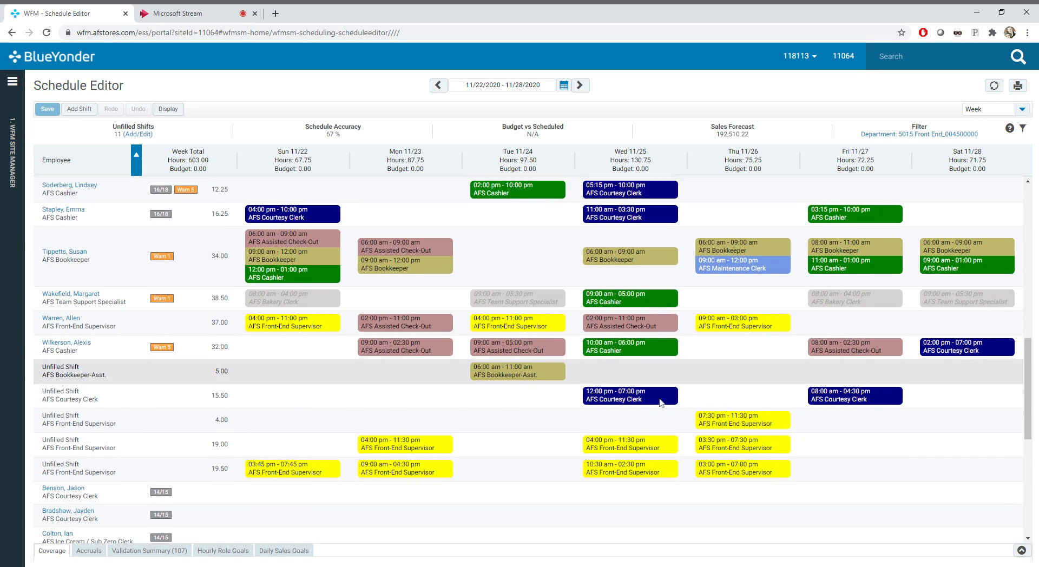
pyautogui.scroll(5, 543, 385)
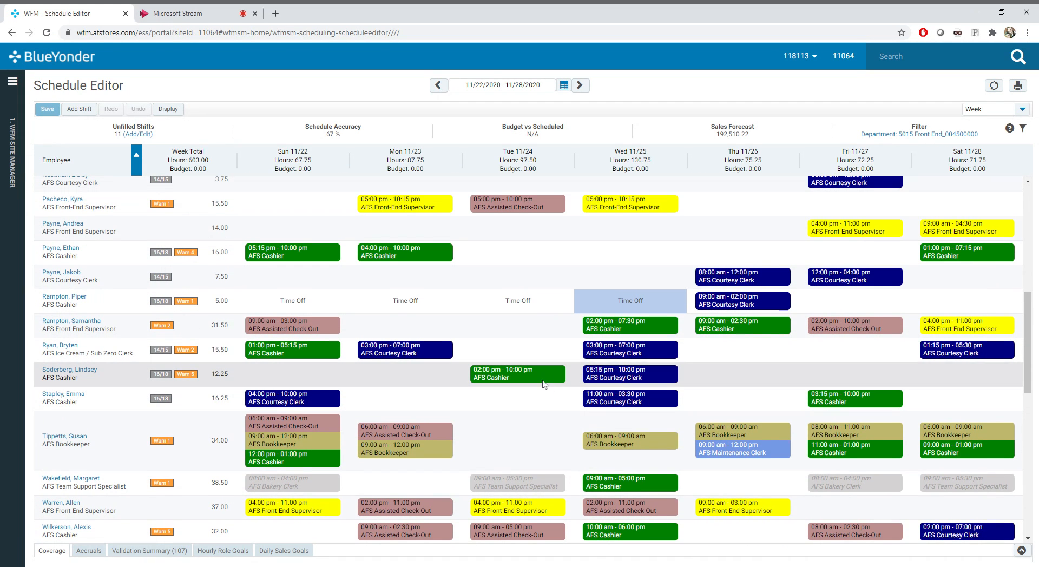
# Copy the Wed 11/25 05:15 pm - 10:00 pm AFS Courtesy Clerk shift to Thu 11/26 in the same row and delete the copy
pyautogui.tripleClick(663, 378)
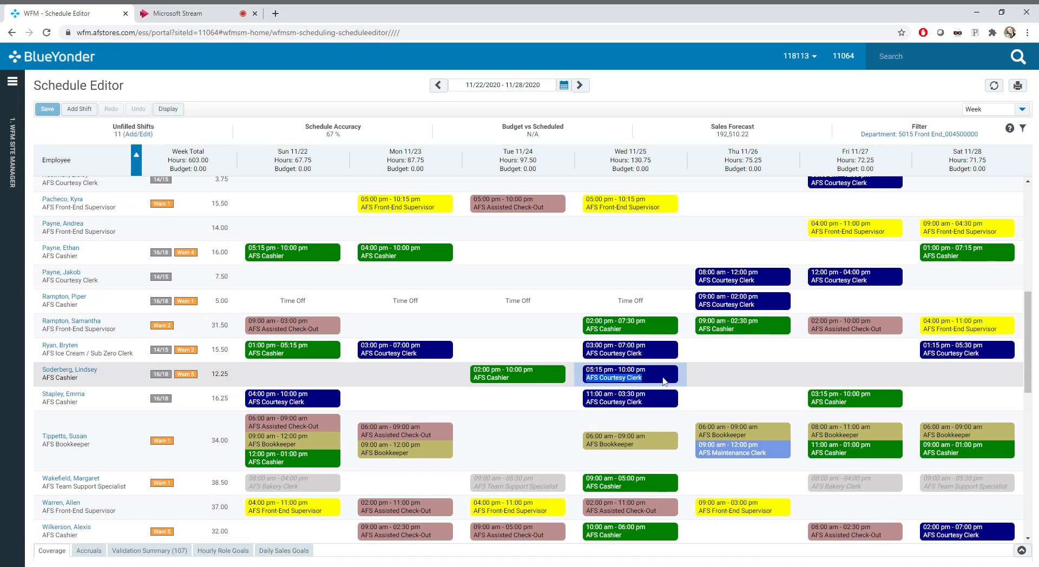
pyautogui.hotkey('ctrl', 'c')
pyautogui.scroll(-4, 735, 421)
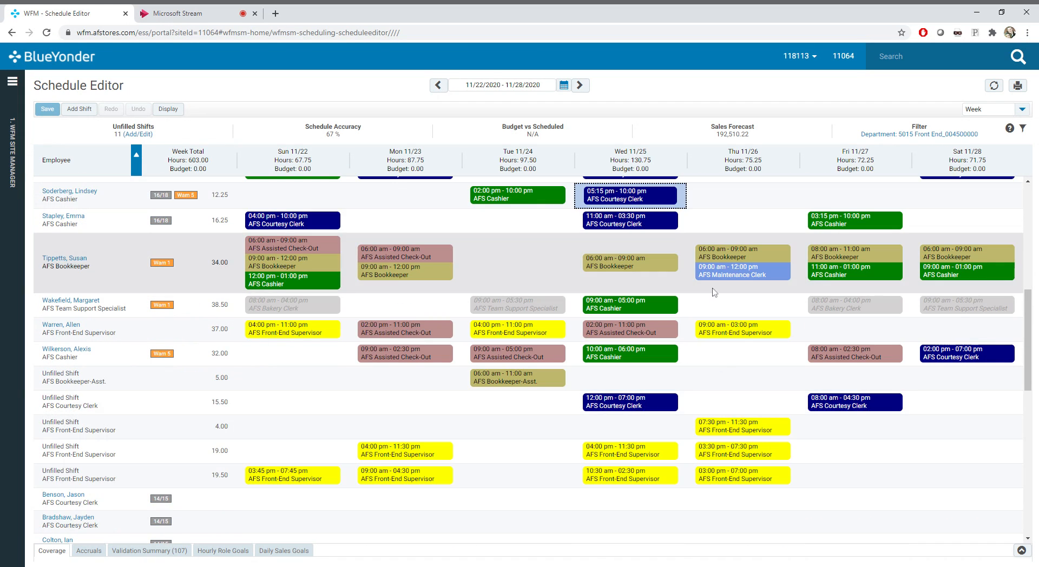
pyautogui.click(747, 196)
pyautogui.hotkey('ctrl', 'v')
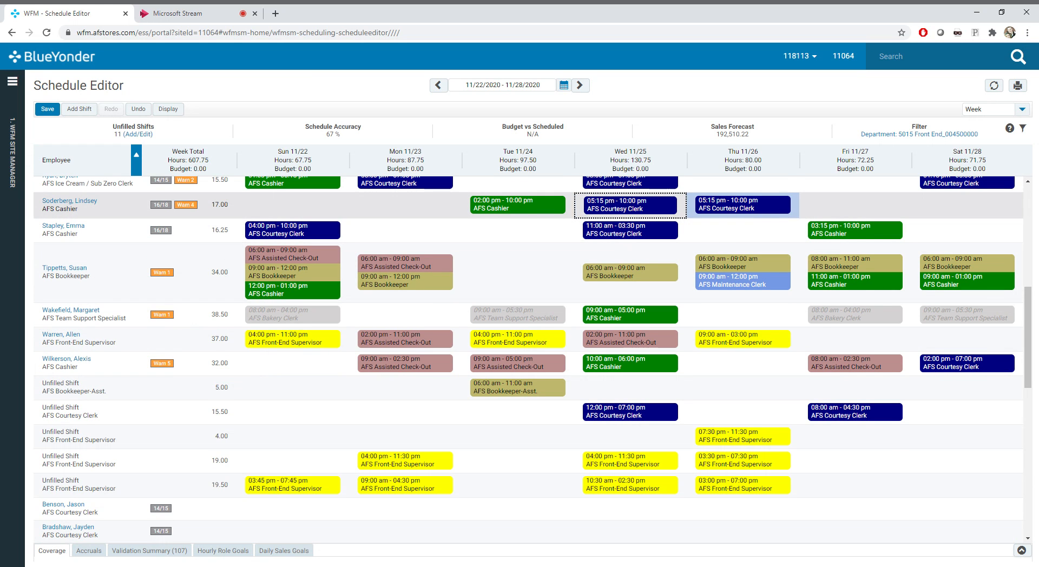
pyautogui.press('Delete')
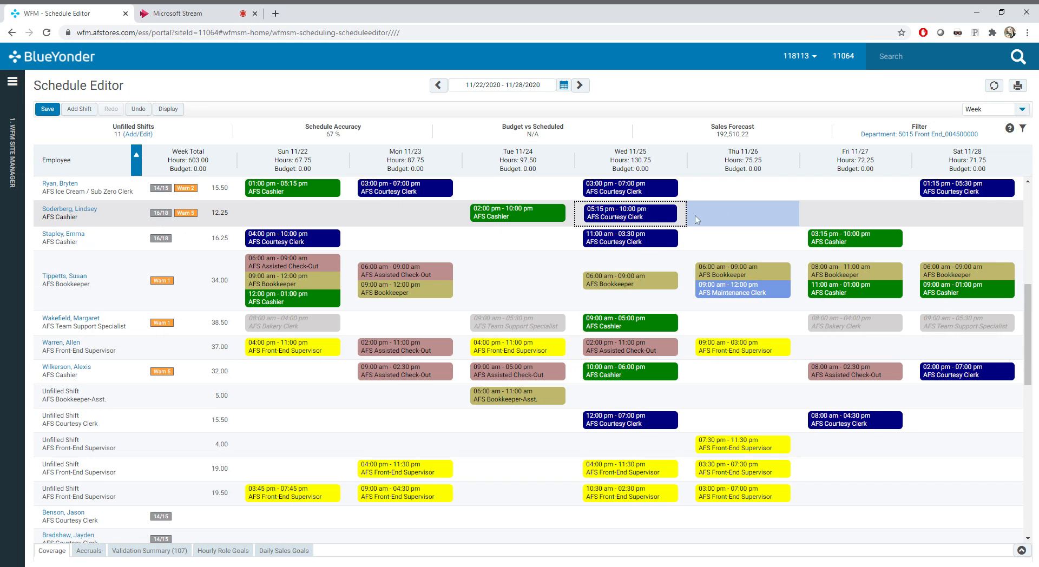
# Move the Wed 11/25 05:15 pm - 10:00 pm AFS Courtesy Clerk shift to Thu 11/26 in the same row by cutting and pasting
pyautogui.click(649, 223)
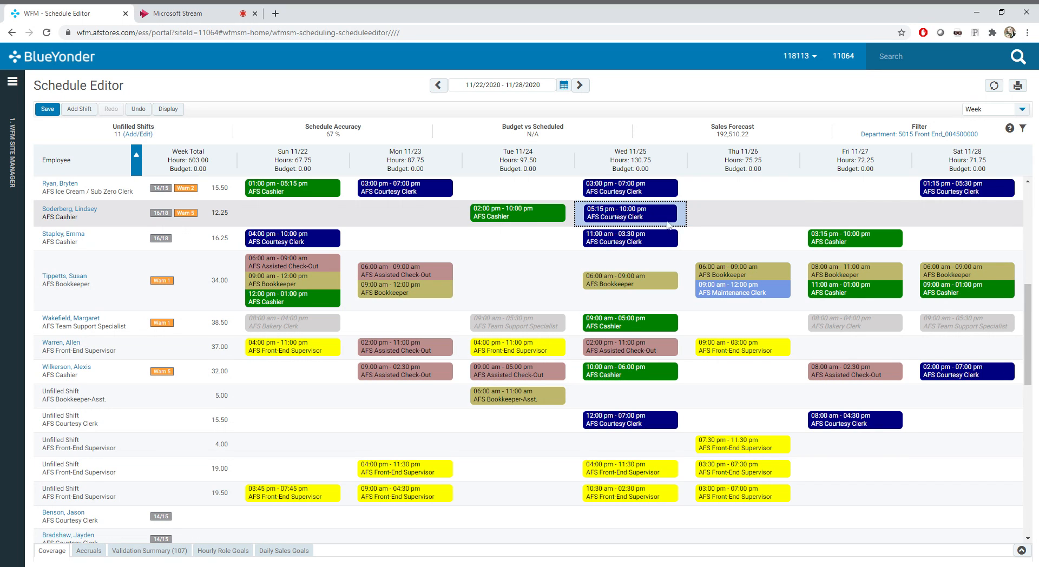
pyautogui.scroll(1, 649, 224)
pyautogui.click(741, 238)
pyautogui.scroll(3, 741, 238)
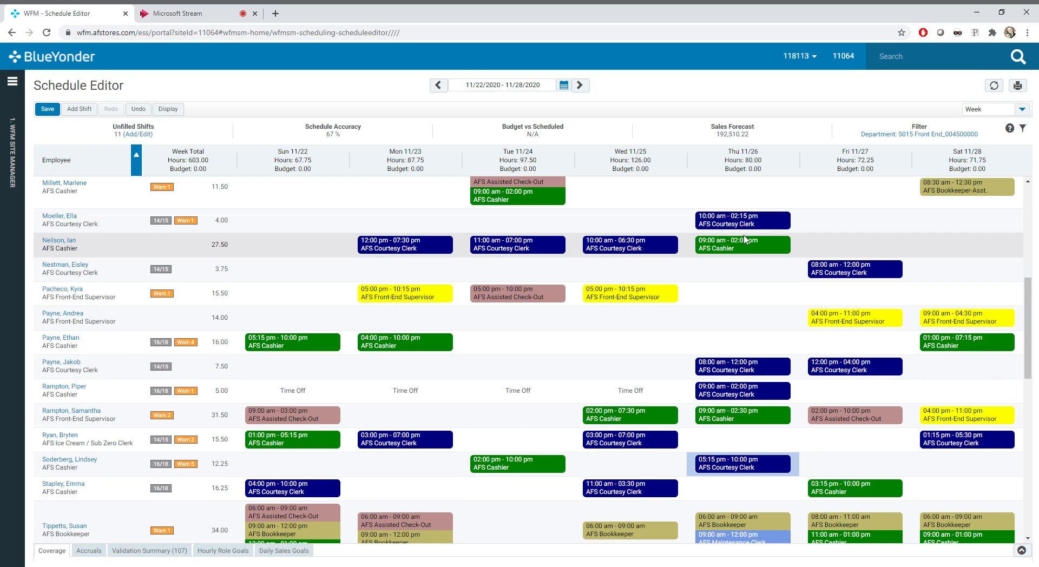
pyautogui.hotkey('ctrl', 'v')
pyautogui.scroll(-1, 684, 341)
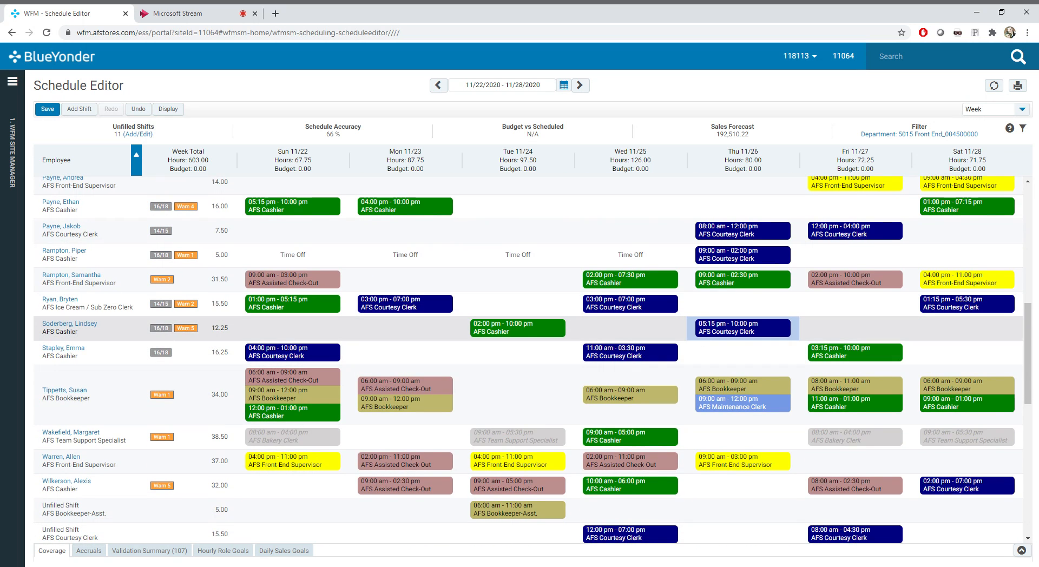
pyautogui.scroll(-4, 644, 243)
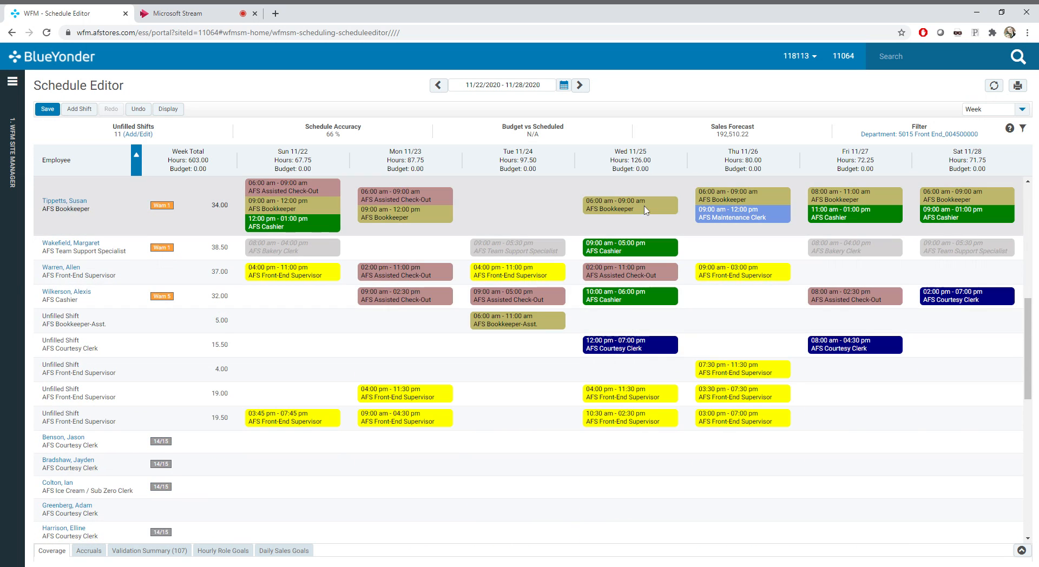
pyautogui.scroll(8, 654, 273)
pyautogui.click(656, 323)
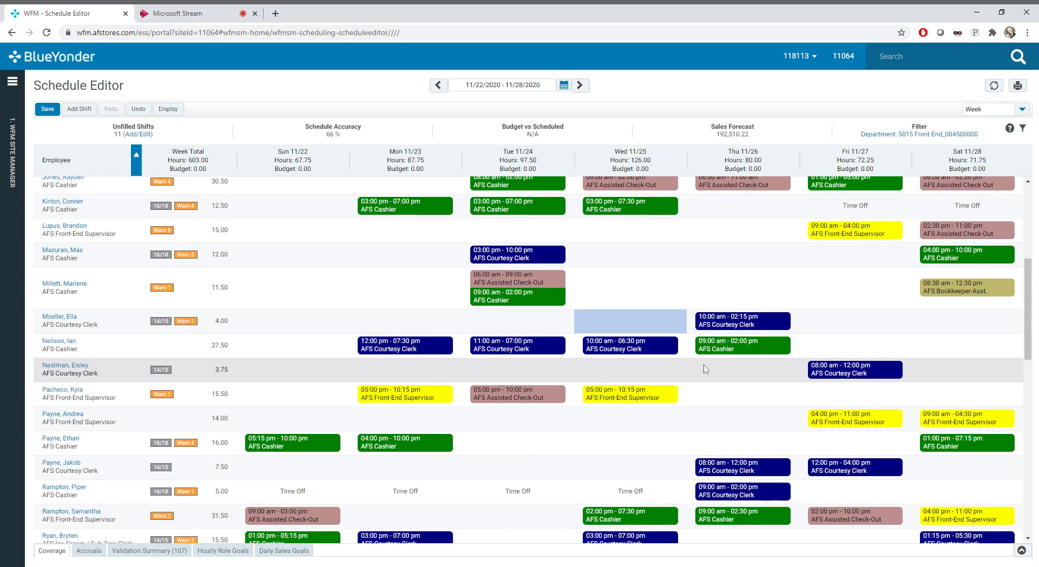
pyautogui.hotkey('ctrl', 'v')
pyautogui.click(513, 348)
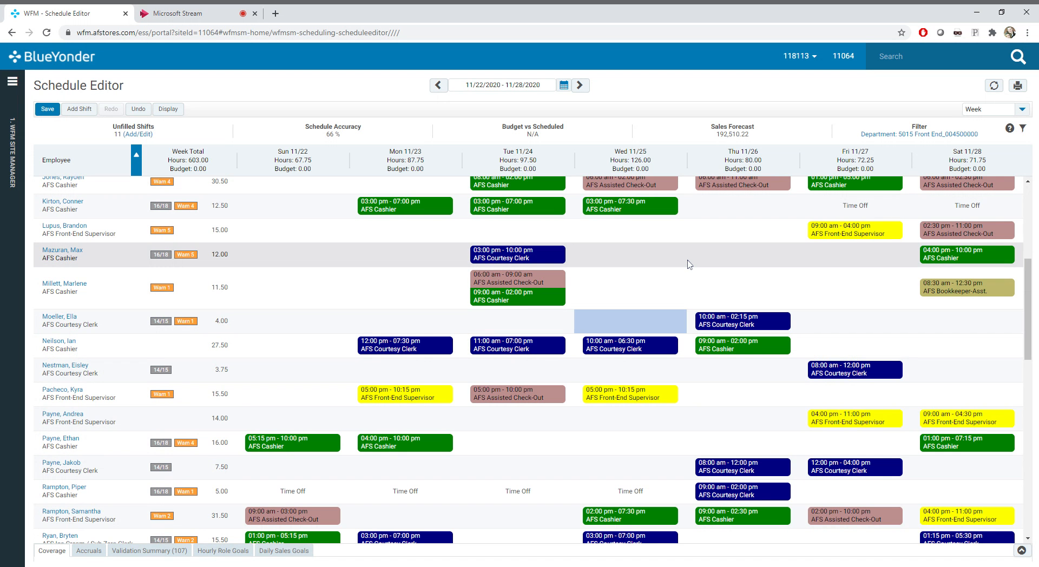
pyautogui.scroll(5, 689, 264)
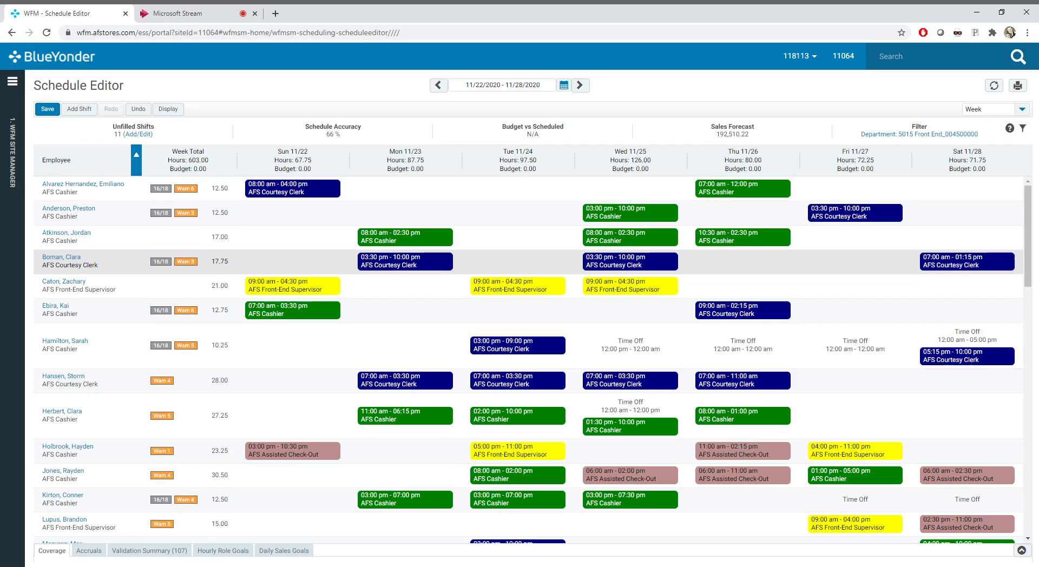
pyautogui.click(513, 321)
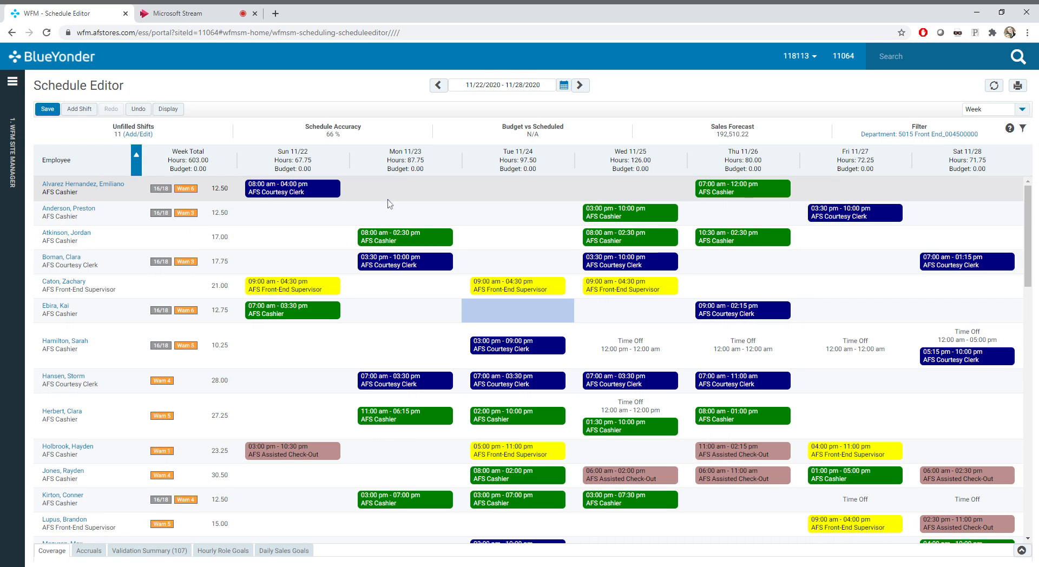
# Open Run Auto Schedule for the site, discarding the unsaved changes in the schedule
pyautogui.click(15, 82)
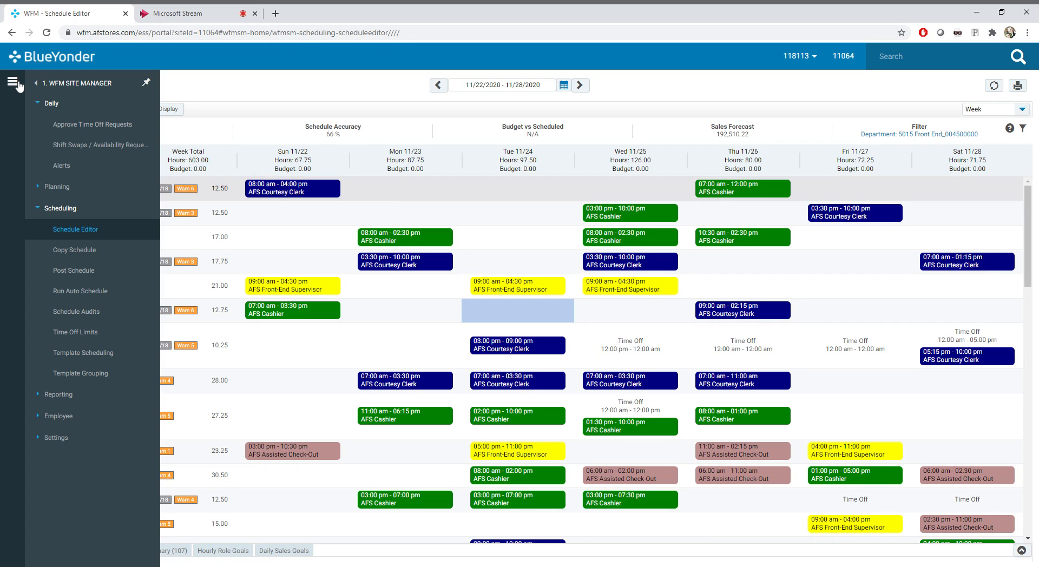
pyautogui.click(99, 292)
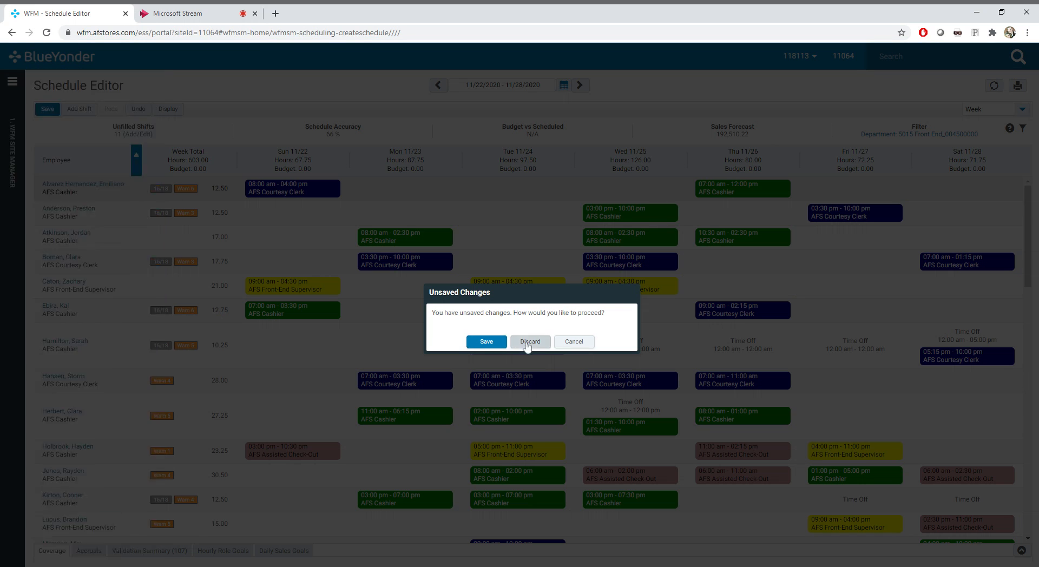
pyautogui.click(531, 345)
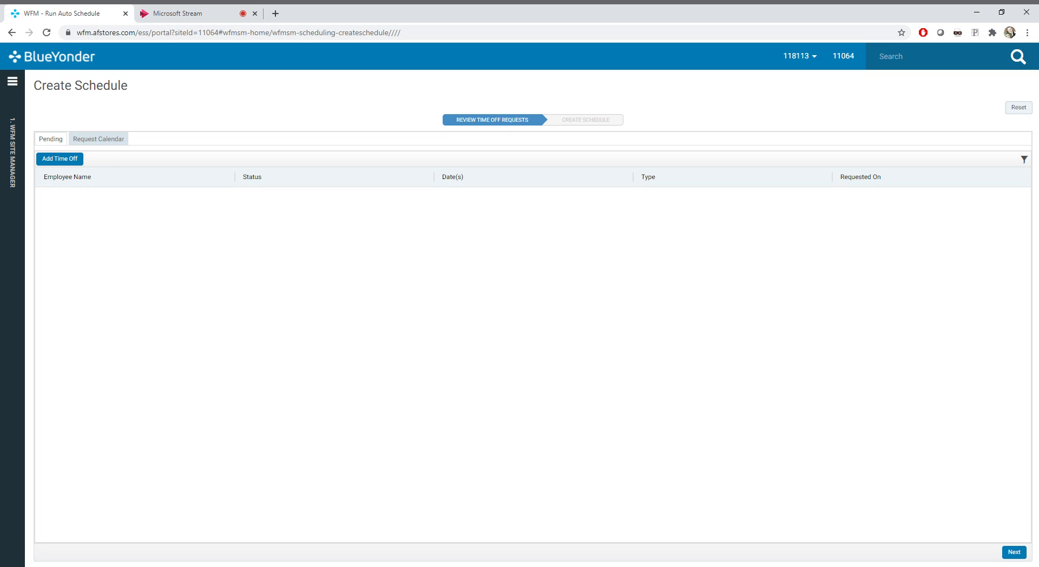
# View the time off request calendar for November 2020 and return to the pending requests
pyautogui.click(81, 143)
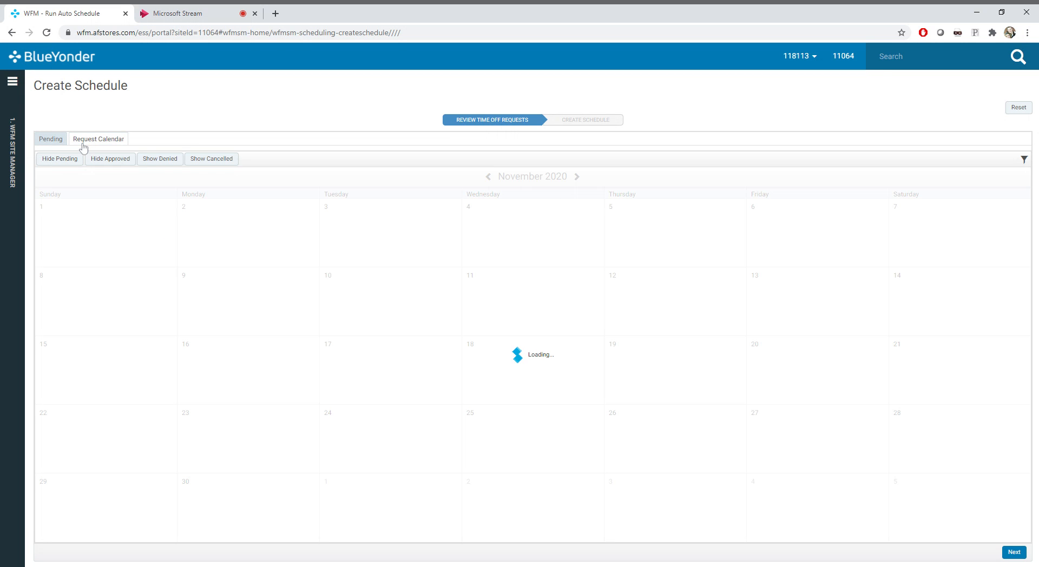
pyautogui.click(54, 145)
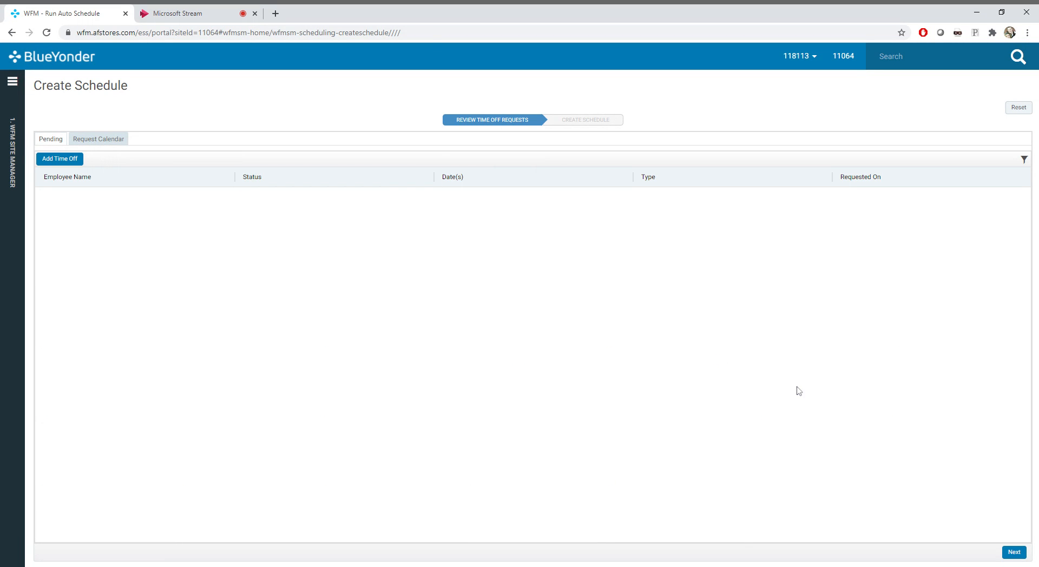
# Proceed past the time off review and set up schedule creation for 1-AFS Labor Run with start date 12/06/2020
pyautogui.click(1010, 552)
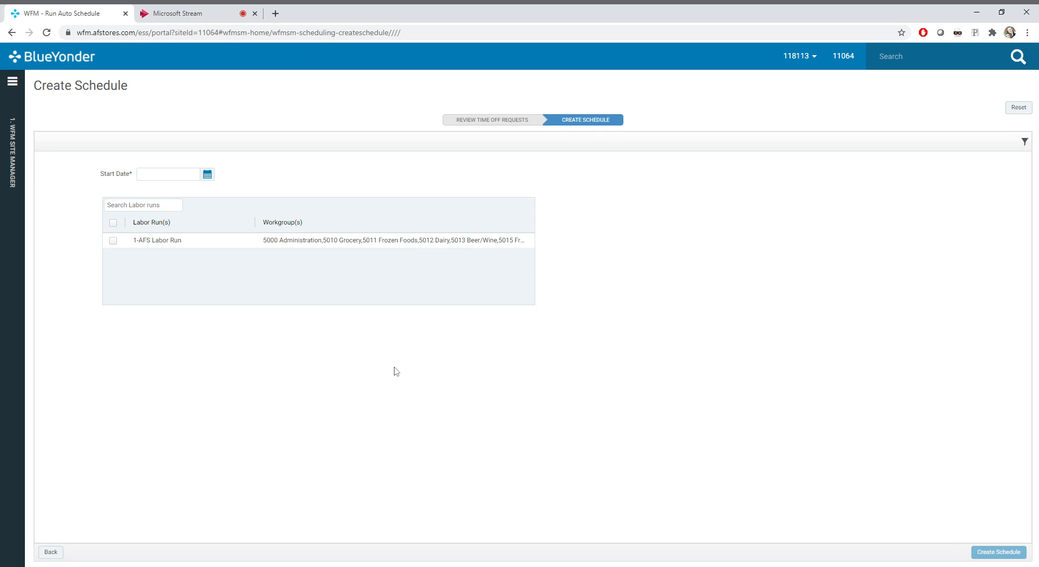
pyautogui.click(115, 241)
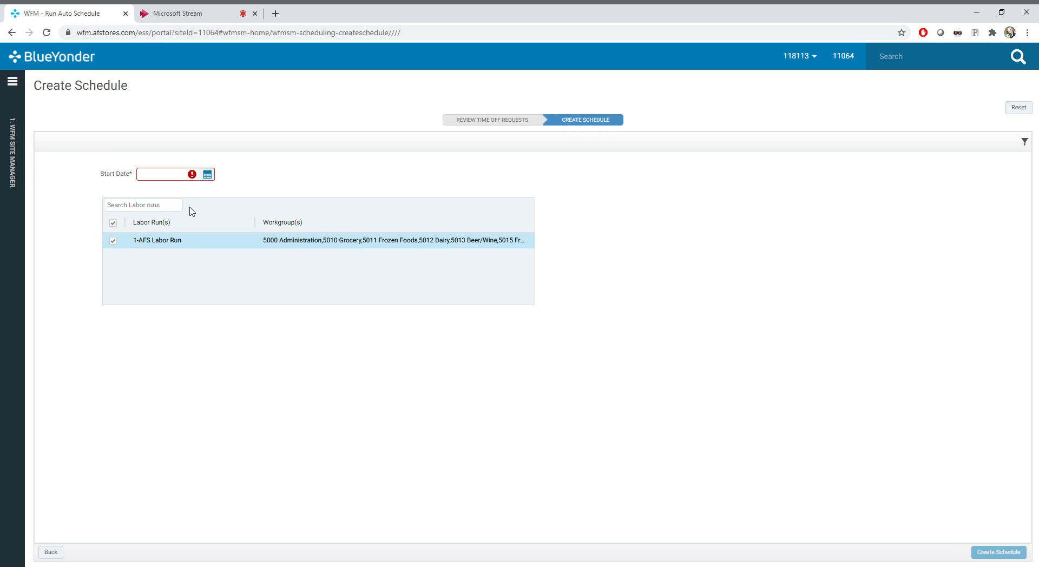
pyautogui.click(207, 174)
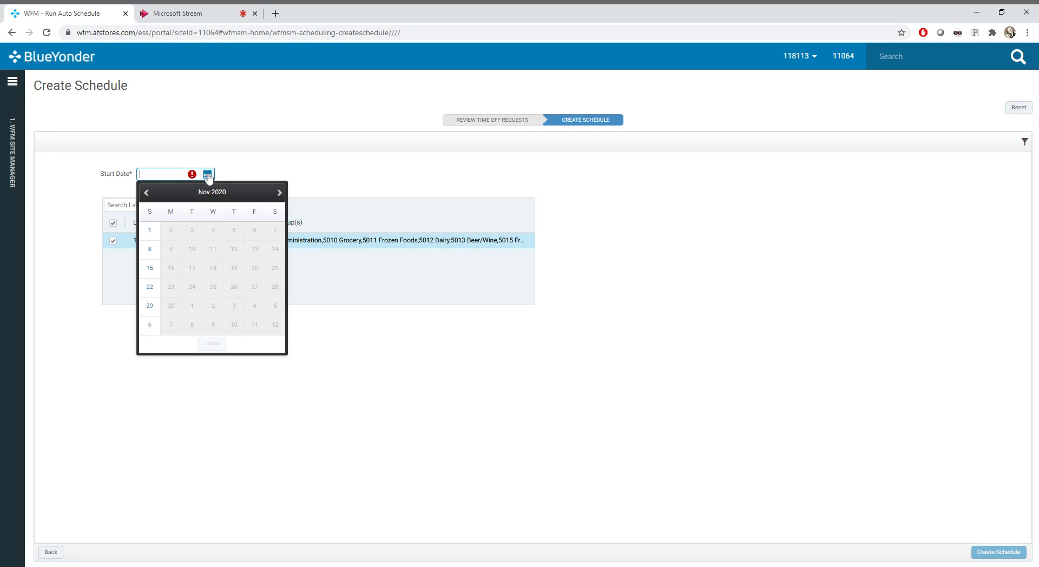
pyautogui.click(149, 325)
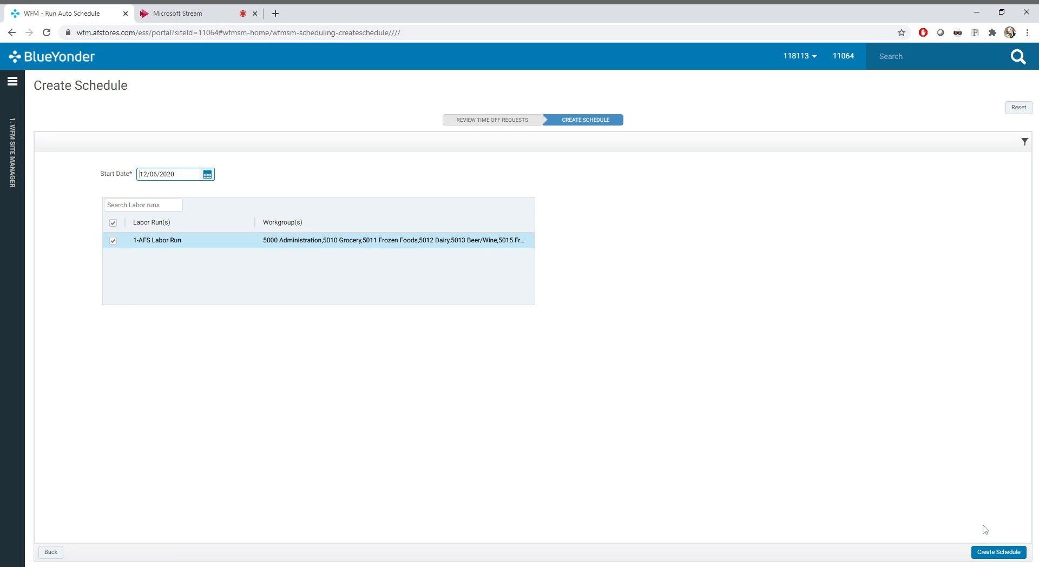
# Open the Schedule Editor and switch the 11/22/2020 - 11/28/2020 schedule from the week view to Saturday
pyautogui.click(14, 84)
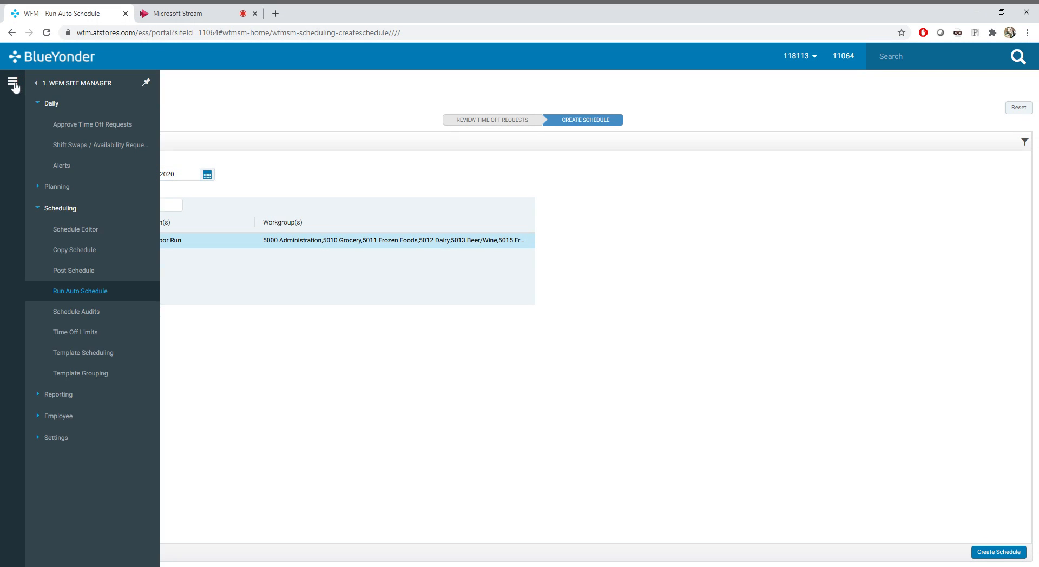
pyautogui.click(97, 228)
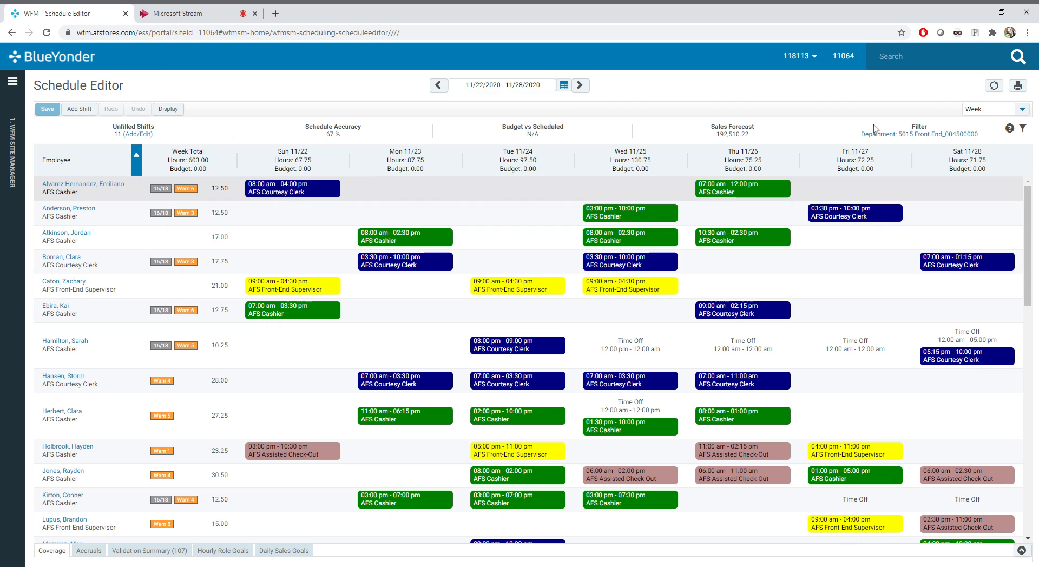
pyautogui.click(1022, 109)
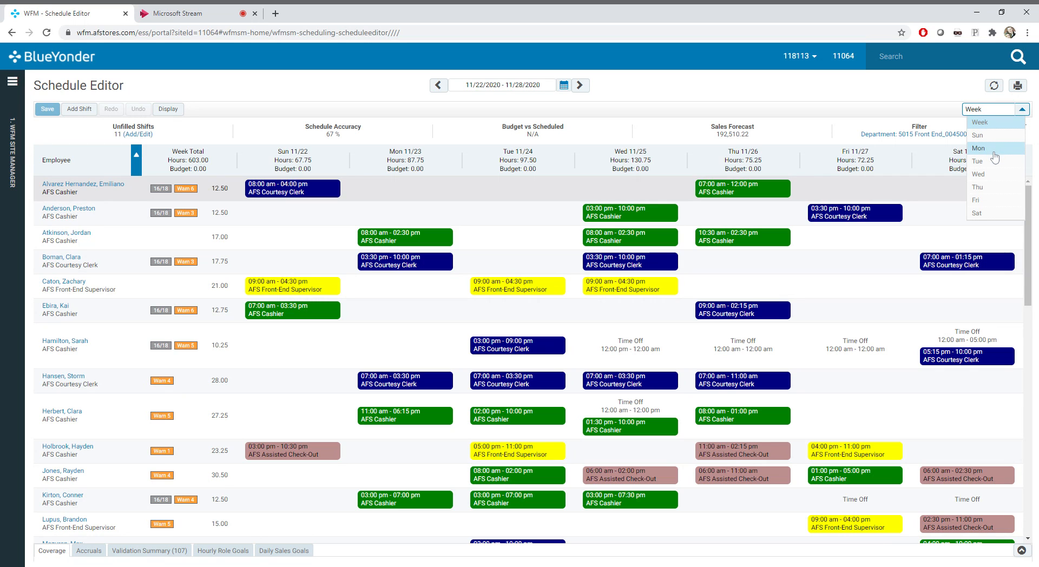
pyautogui.click(988, 214)
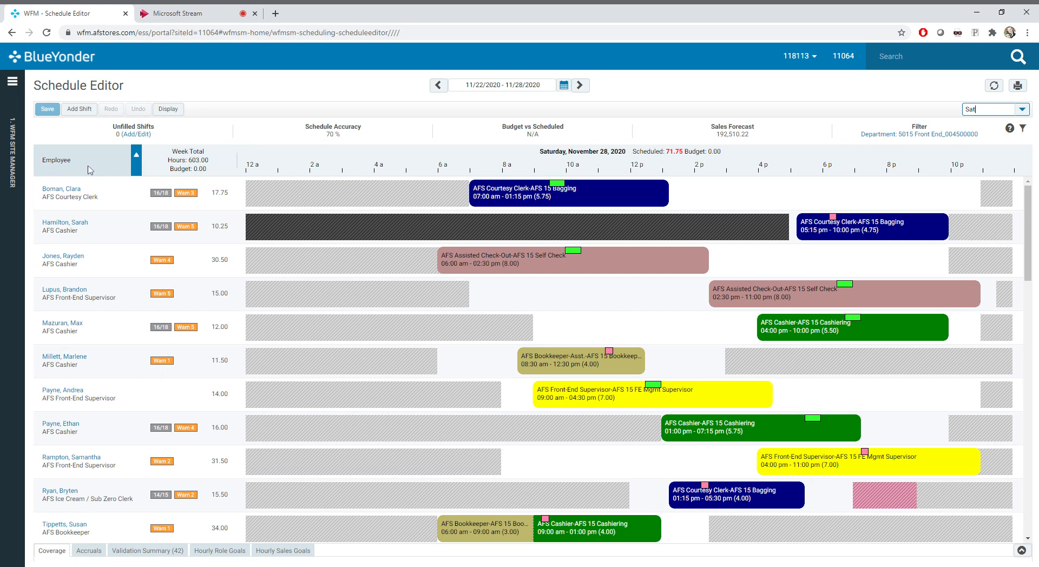
# Sort the Saturday schedule by shift time, by employee, and by shift time again
pyautogui.click(318, 167)
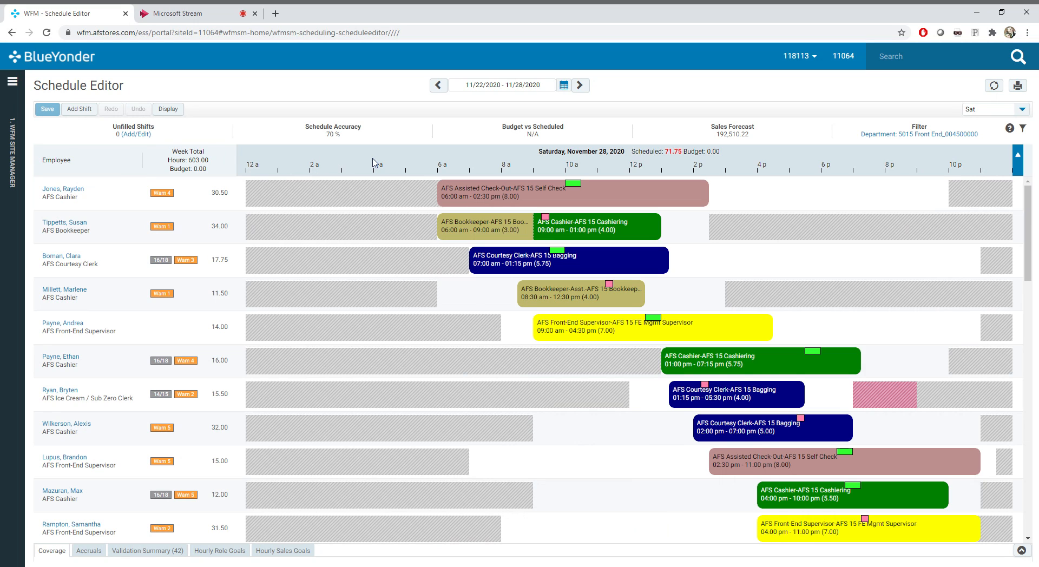
pyautogui.click(84, 158)
pyautogui.click(306, 164)
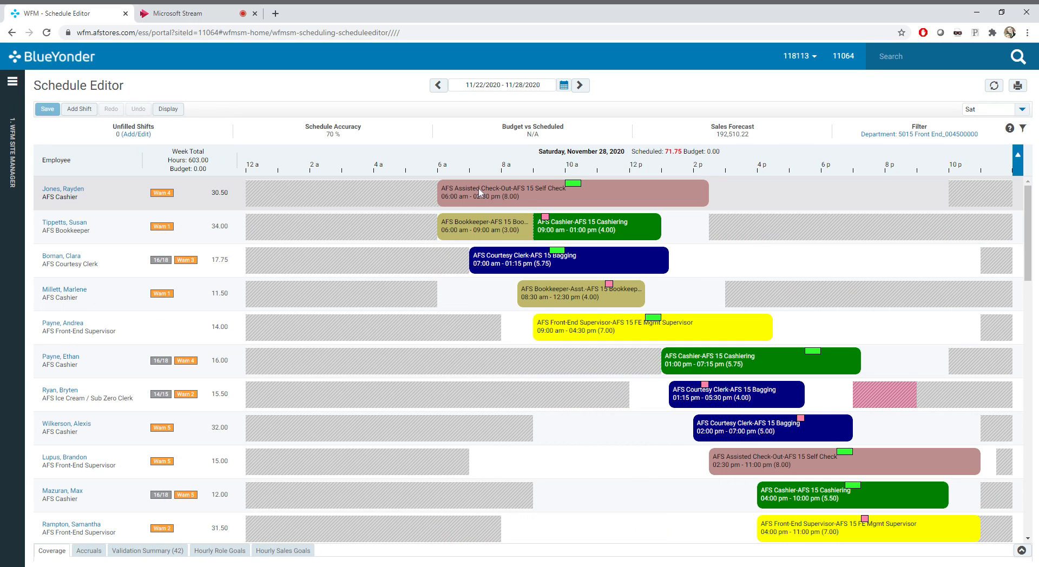
# Filter the Front End schedule to only the AFS Cashier and AFS Courtesy Clerk jobs
pyautogui.click(920, 135)
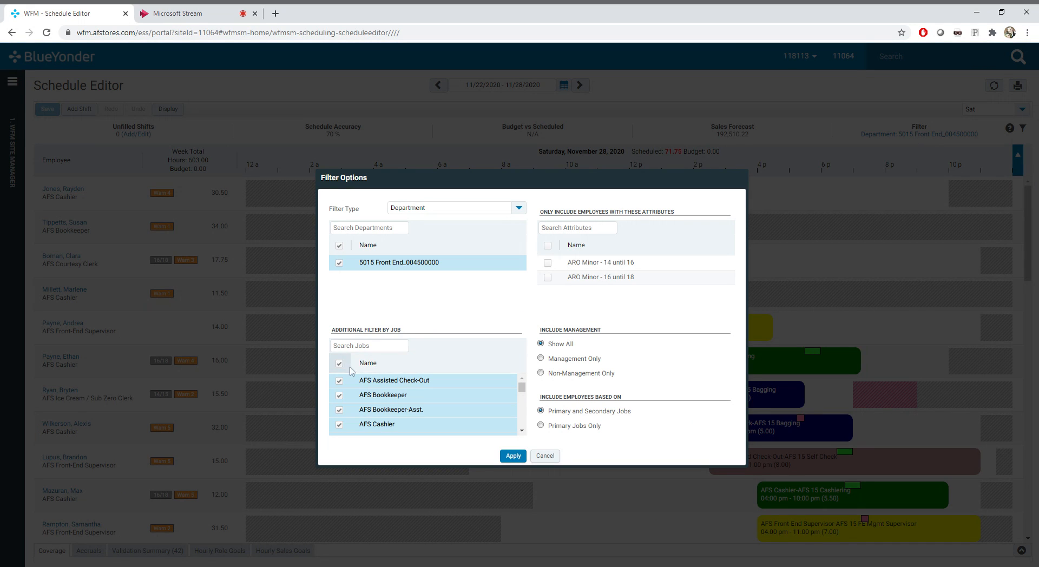
pyautogui.click(339, 362)
pyautogui.click(340, 425)
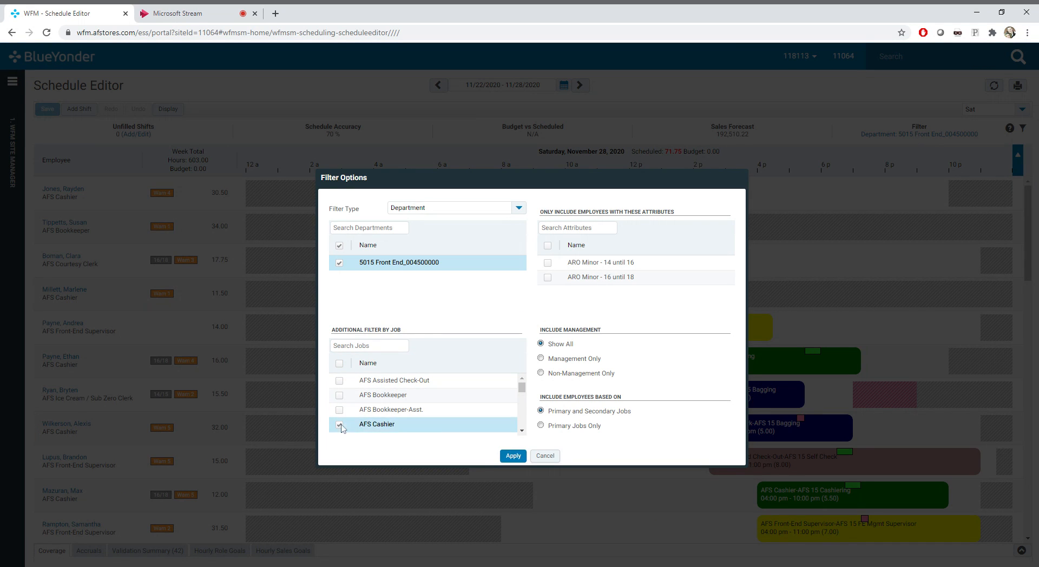
pyautogui.click(523, 431)
pyautogui.click(522, 431)
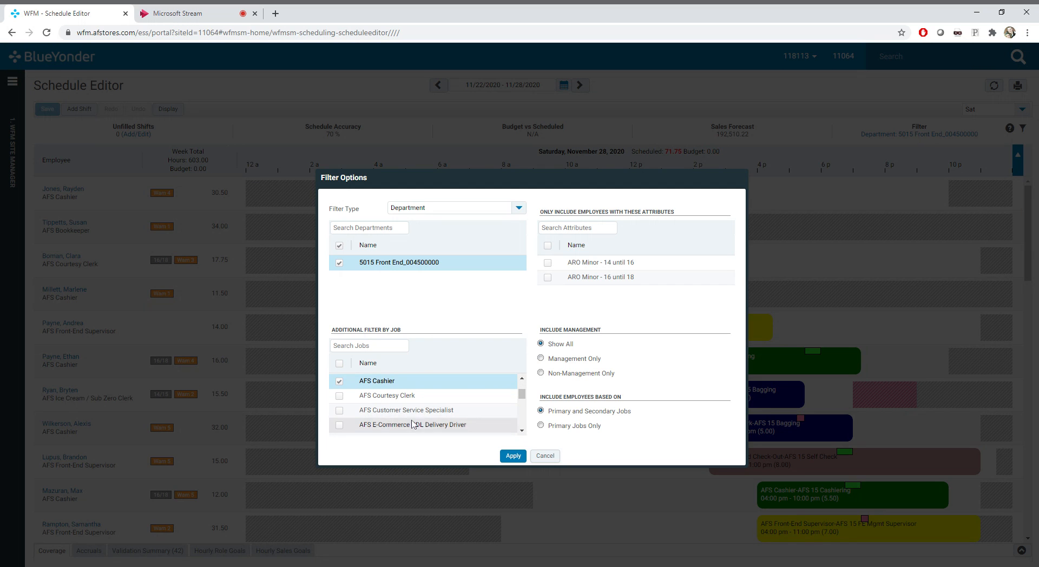
pyautogui.click(340, 395)
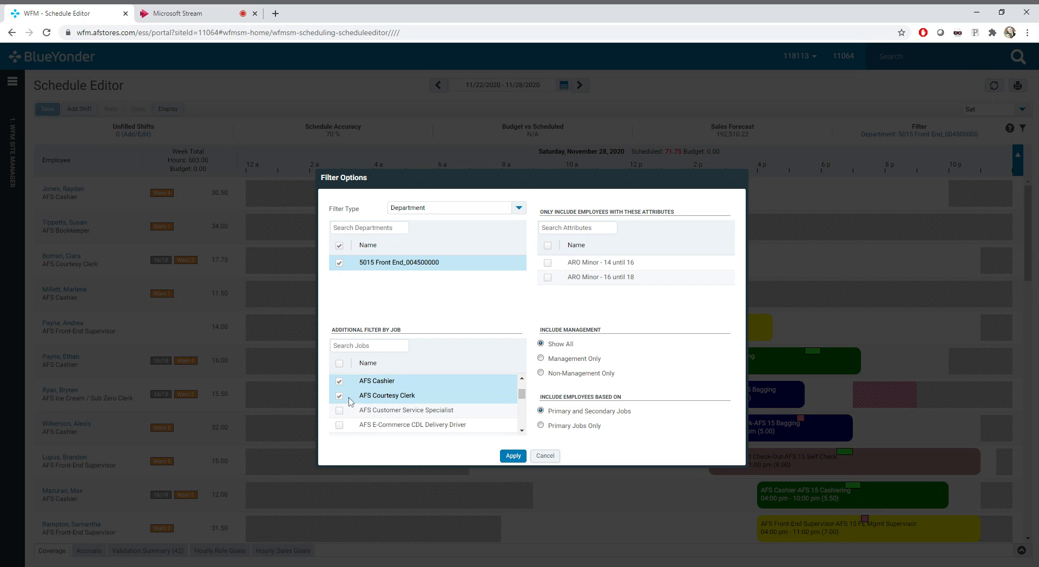
pyautogui.click(512, 455)
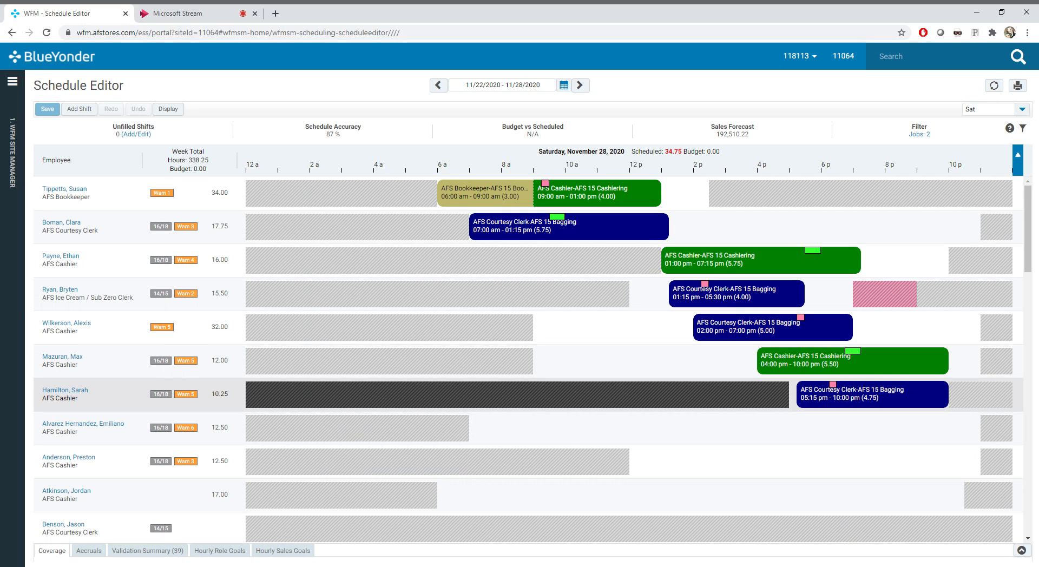
# Review the filtered Saturday employees and move the 01:15 pm - 05:30 pm AFS Courtesy Clerk shift to 12:15 pm - 04:30 pm
pyautogui.scroll(-10, 519, 378)
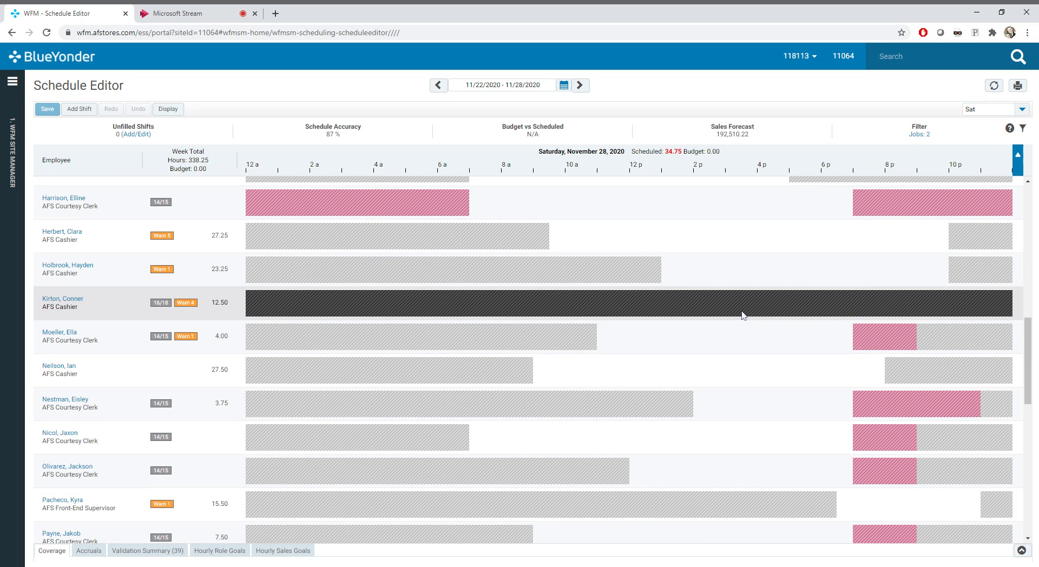
pyautogui.scroll(-10, 628, 305)
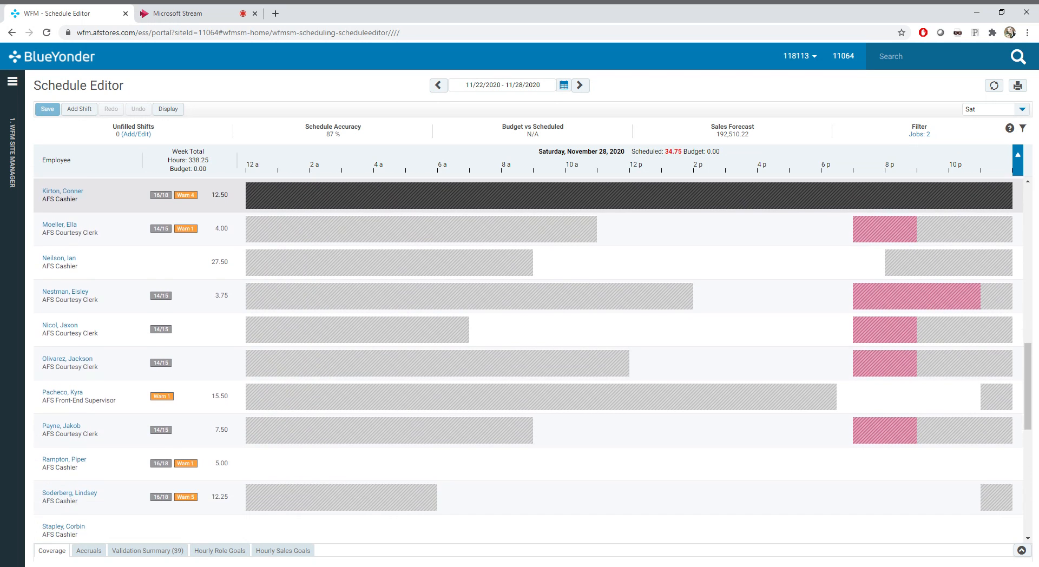
pyautogui.scroll(12, 628, 306)
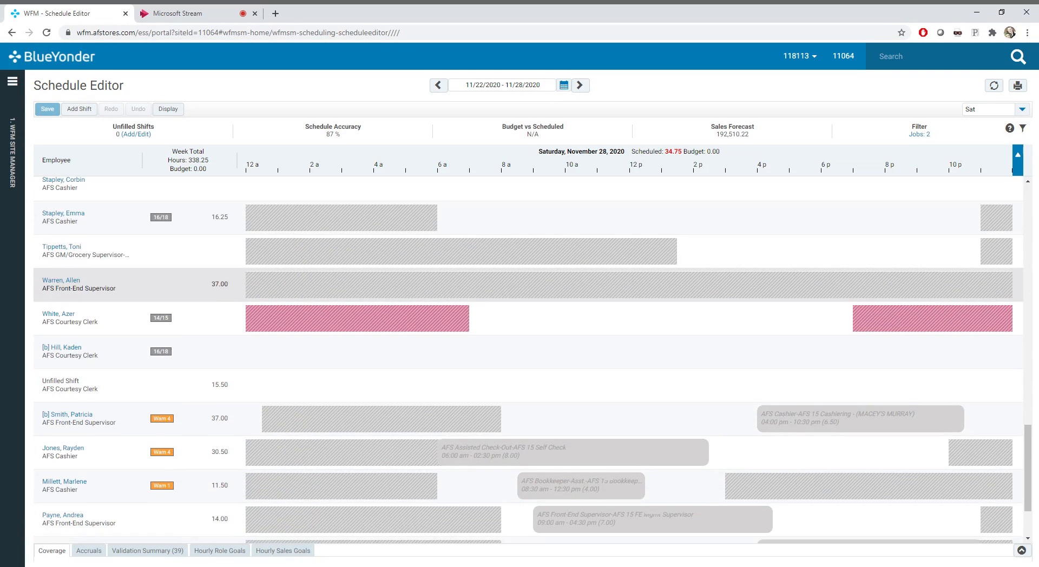
pyautogui.scroll(6, 632, 294)
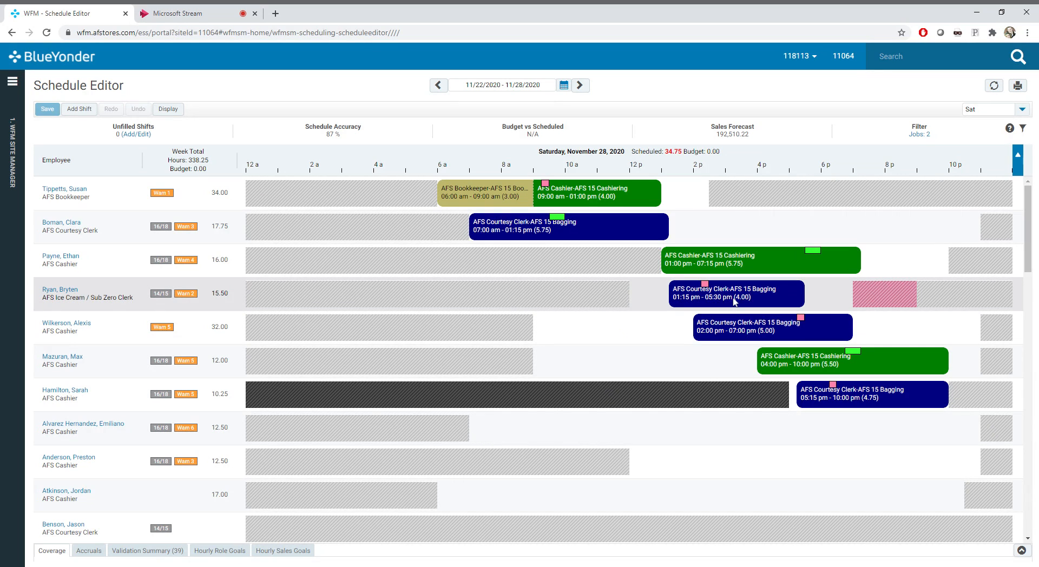
pyautogui.moveTo(735, 302); pyautogui.dragTo(701, 304)
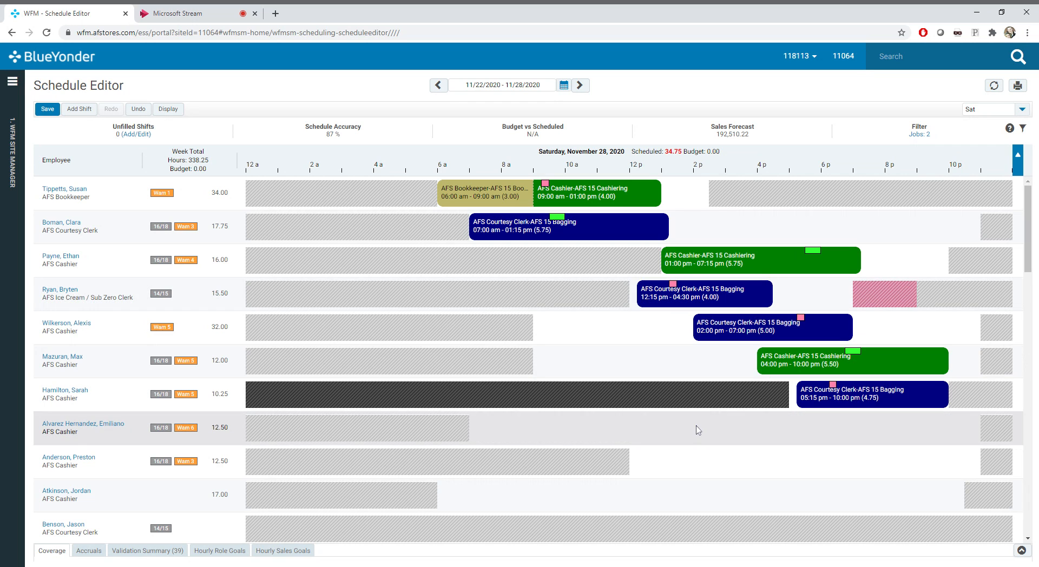
# Try twice to extend the end of the minor's 12:15 pm - 04:30 pm AFS Courtesy Clerk shift
pyautogui.moveTo(770, 297); pyautogui.dragTo(838, 294)
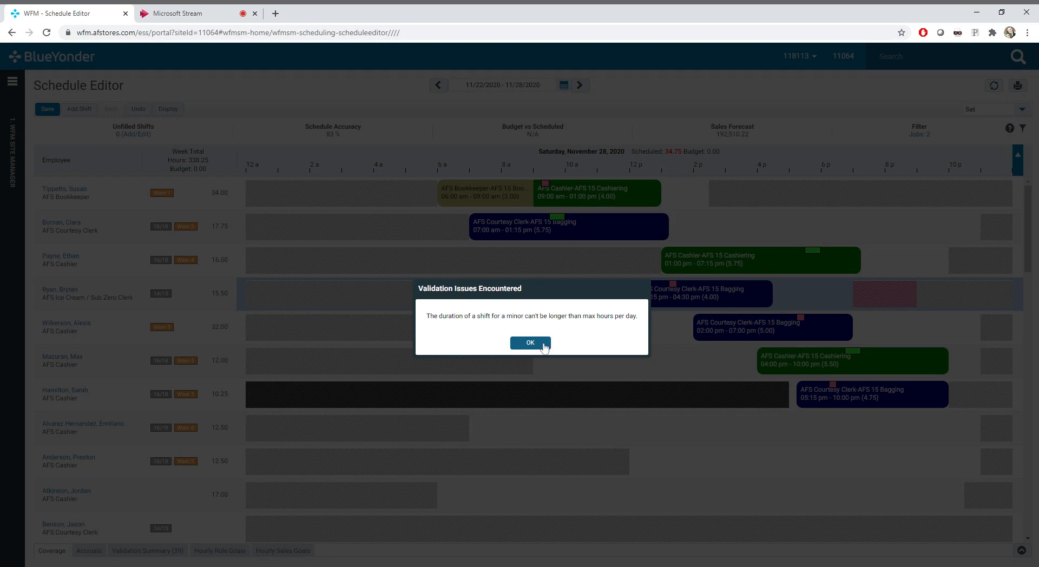
pyautogui.click(530, 343)
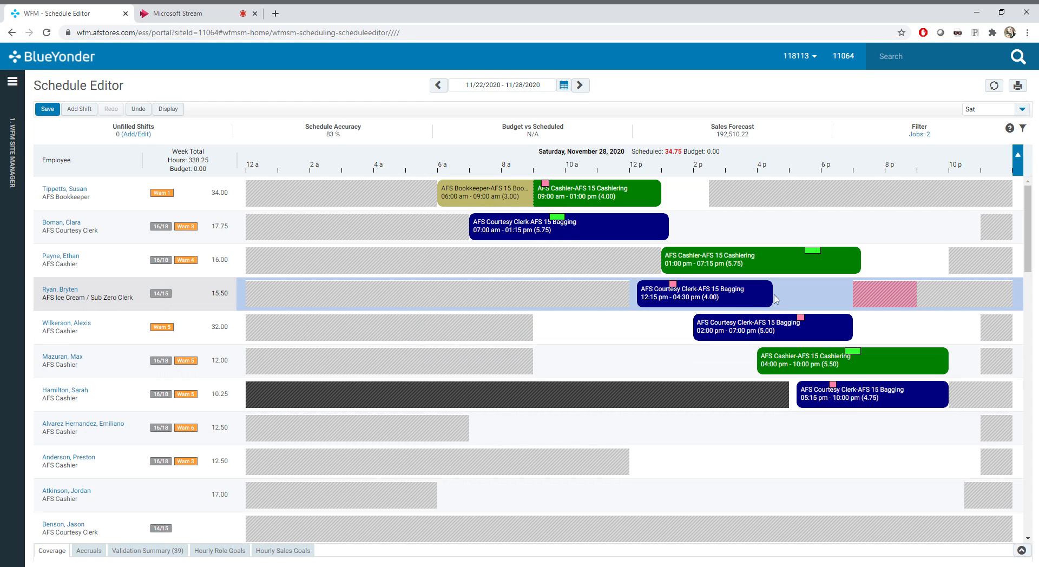
pyautogui.moveTo(770, 294); pyautogui.dragTo(812, 295)
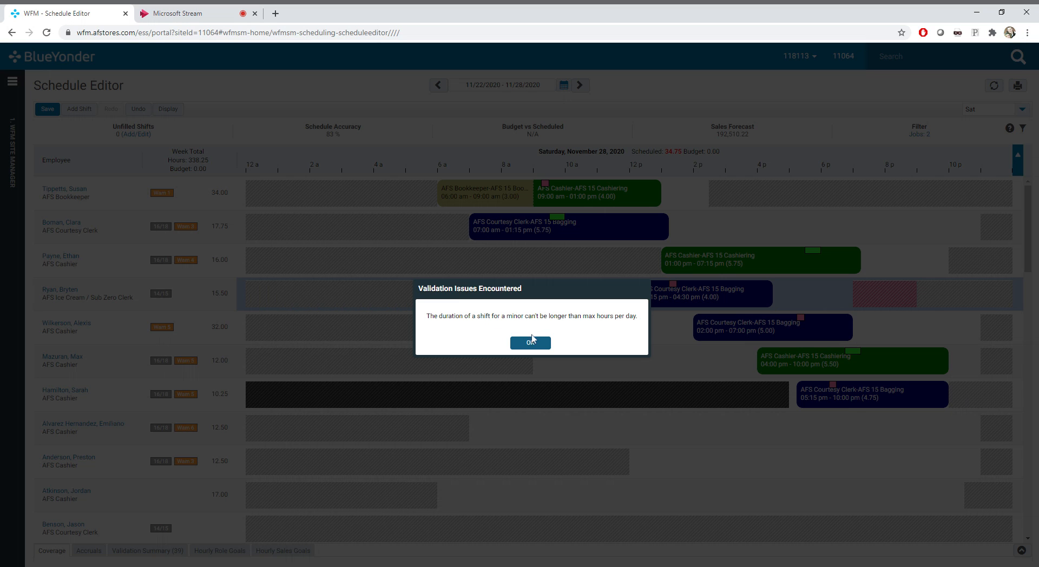
pyautogui.click(530, 343)
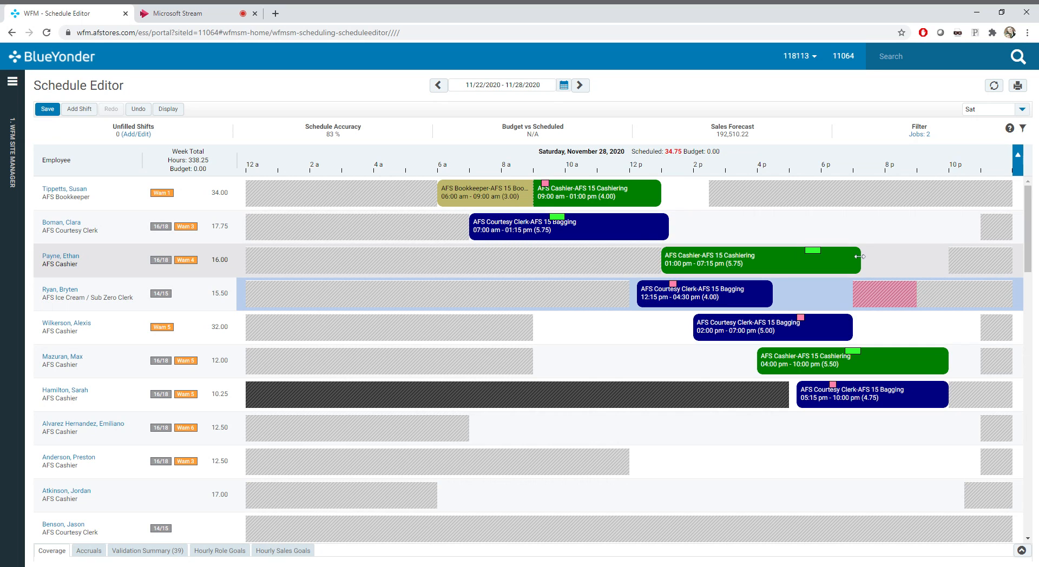
# Extend the 01:00 pm - 07:15 pm AFS Cashier shift to 09:45 pm, shorten it to 06:15 pm, and move it to 04:00 pm - 09:15 pm
pyautogui.moveTo(860, 256); pyautogui.dragTo(942, 263)
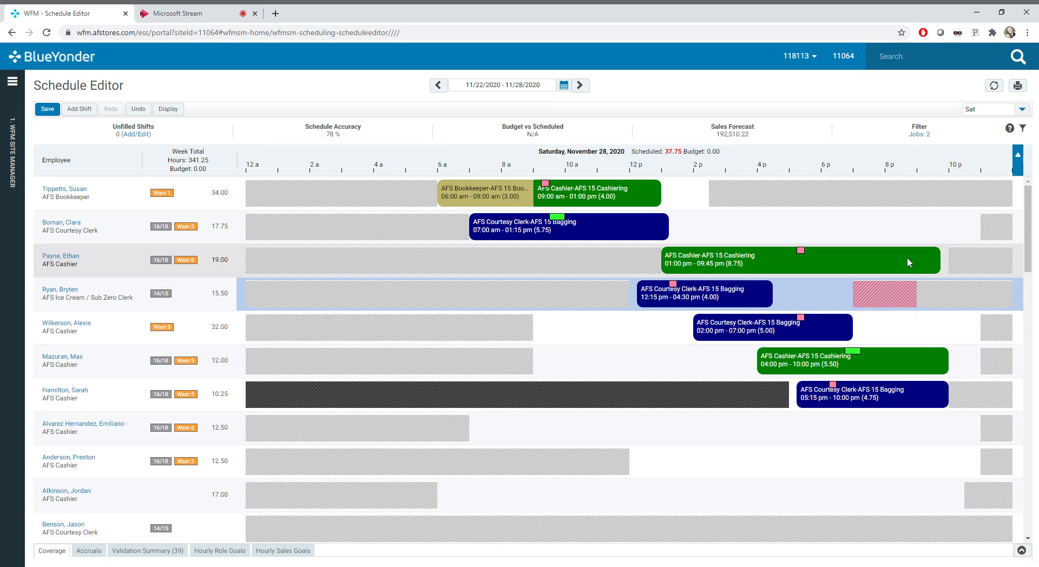
pyautogui.moveTo(842, 267); pyautogui.dragTo(828, 267)
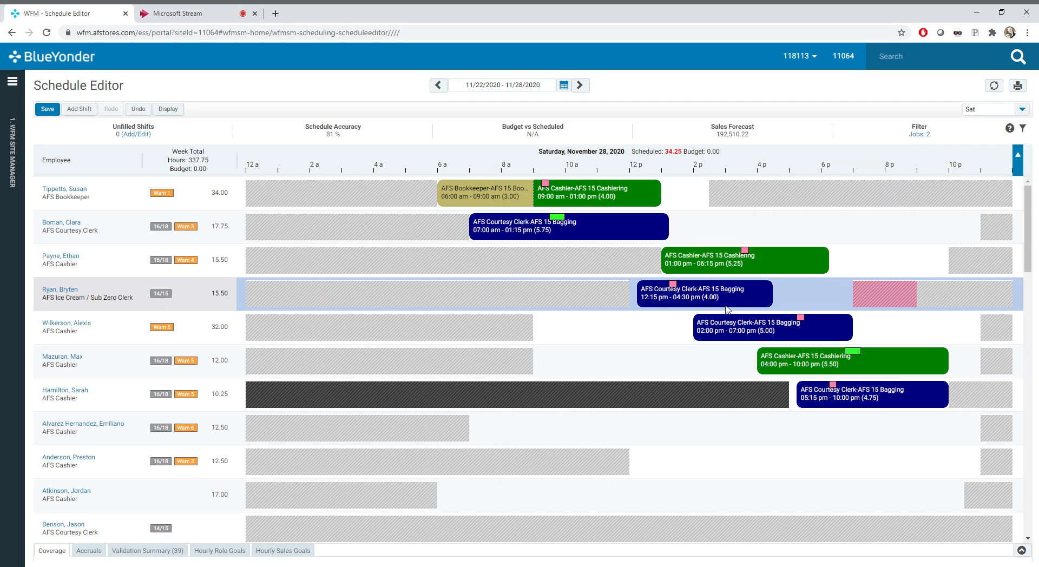
pyautogui.moveTo(770, 268); pyautogui.dragTo(862, 266)
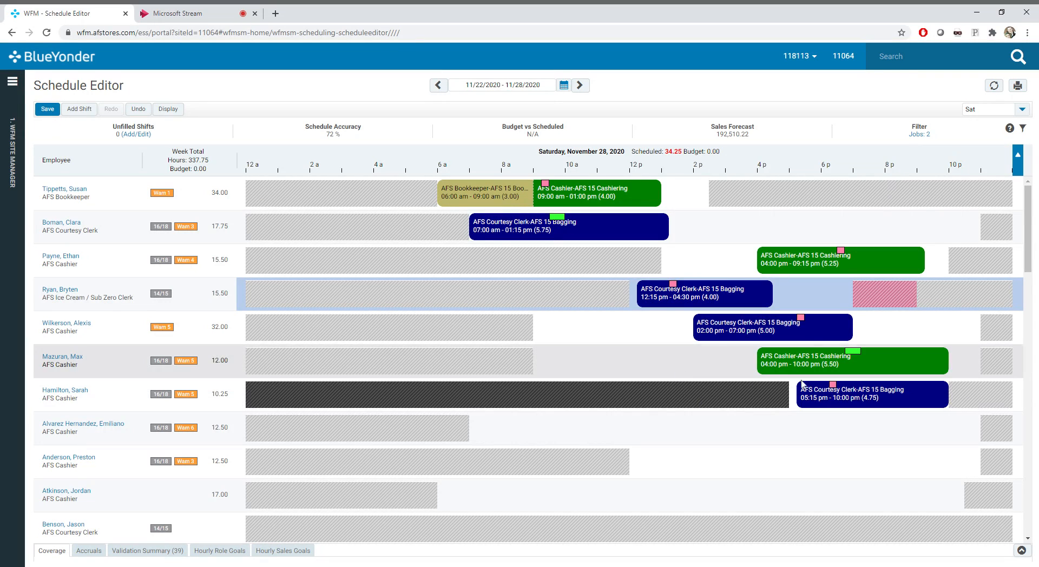
# Try twice to move the 05:15 pm - 10:00 pm AFS Courtesy Clerk shift to the employee with the 12:15 pm - 04:30 pm shift
pyautogui.moveTo(872, 400); pyautogui.dragTo(728, 297)
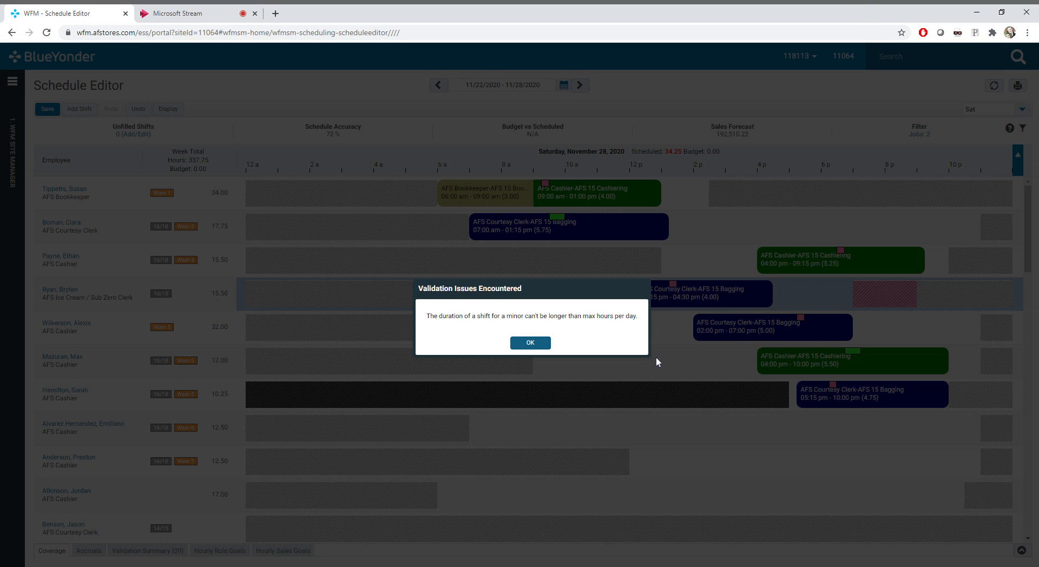
pyautogui.click(526, 341)
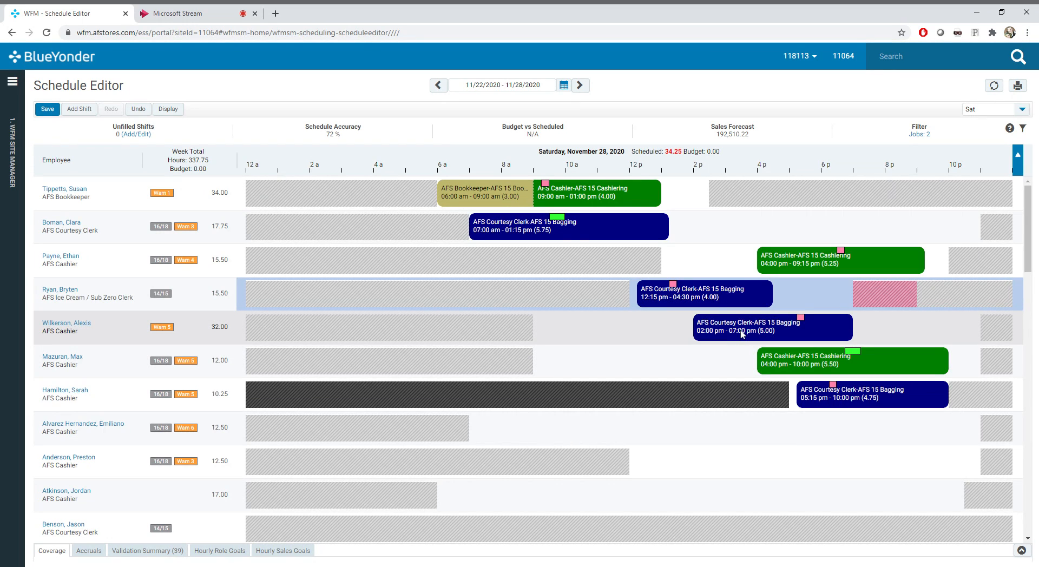
pyautogui.moveTo(887, 405); pyautogui.dragTo(710, 307)
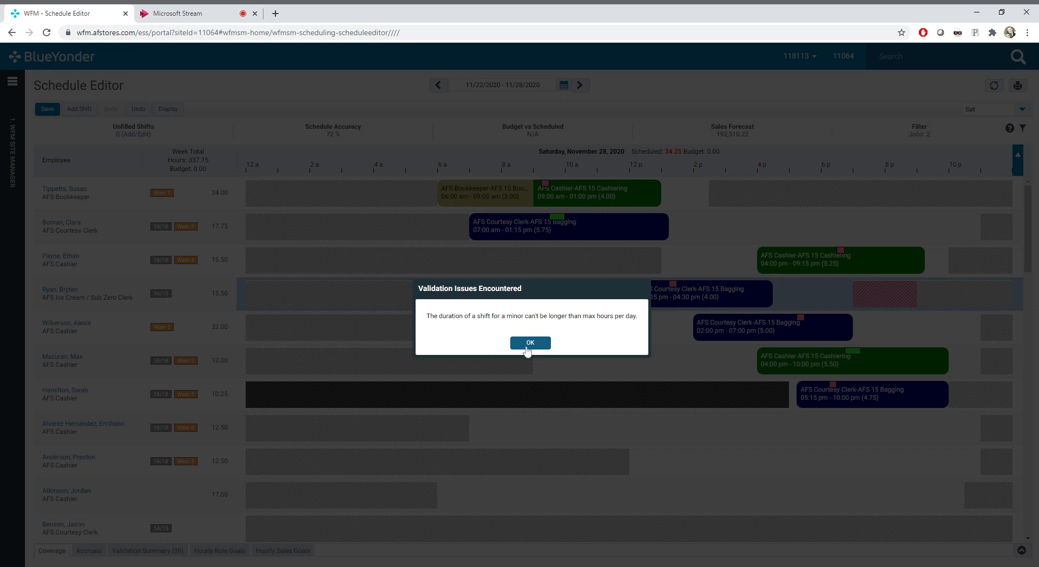
pyautogui.click(529, 343)
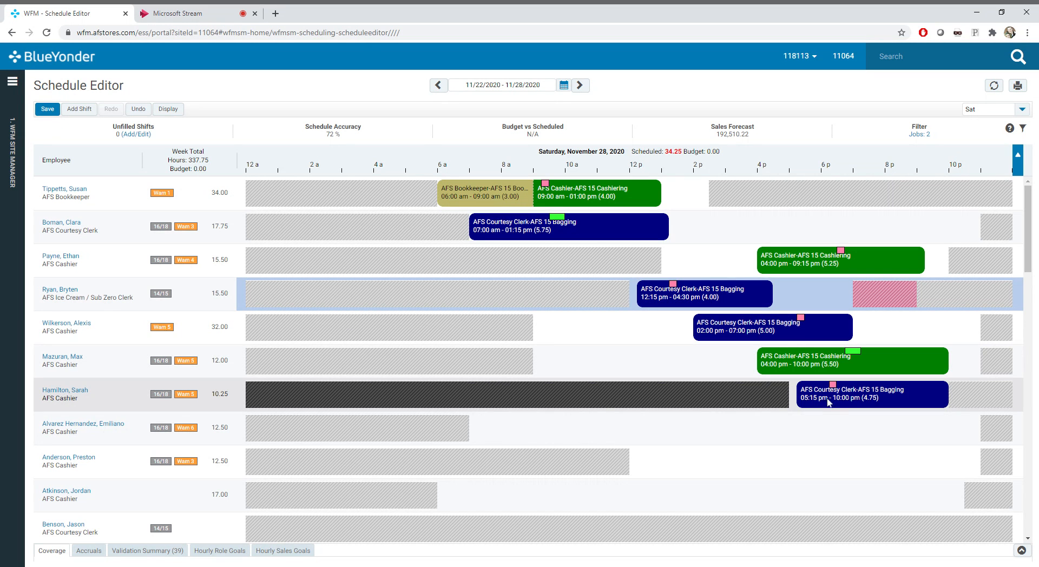
# Try to move the 05:15 pm - 10:00 pm AFS Courtesy Clerk shift onto the 02:00 pm - 07:00 pm shift's row, cancelling the replacement
pyautogui.moveTo(902, 403); pyautogui.dragTo(804, 337)
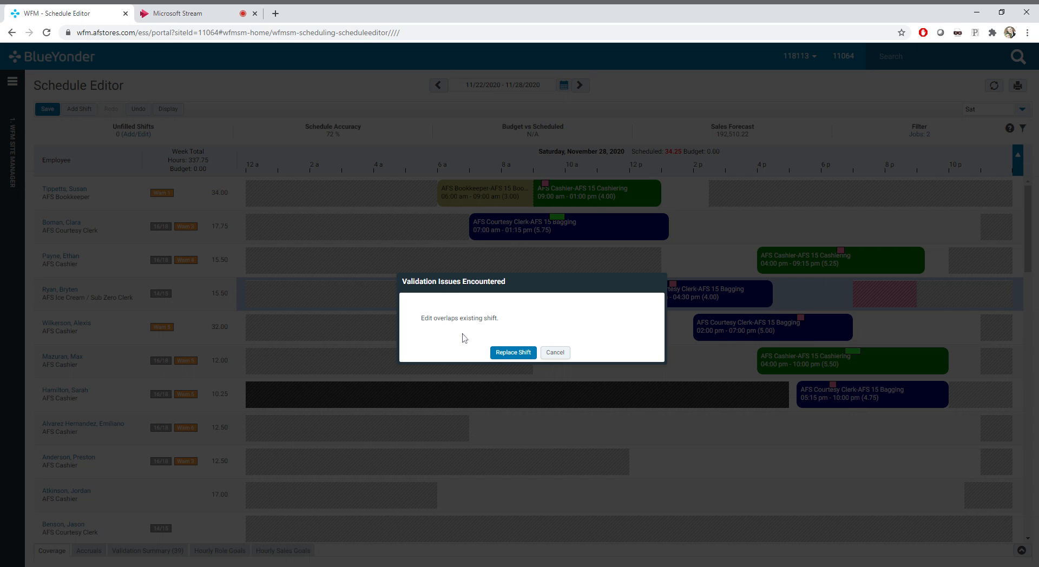
pyautogui.click(553, 353)
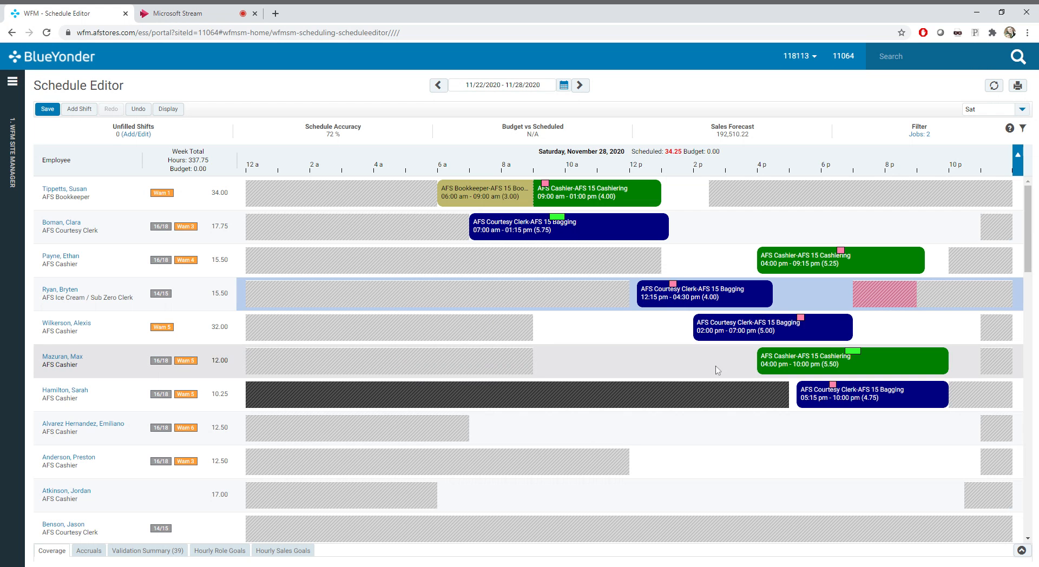
pyautogui.scroll(-6, 715, 356)
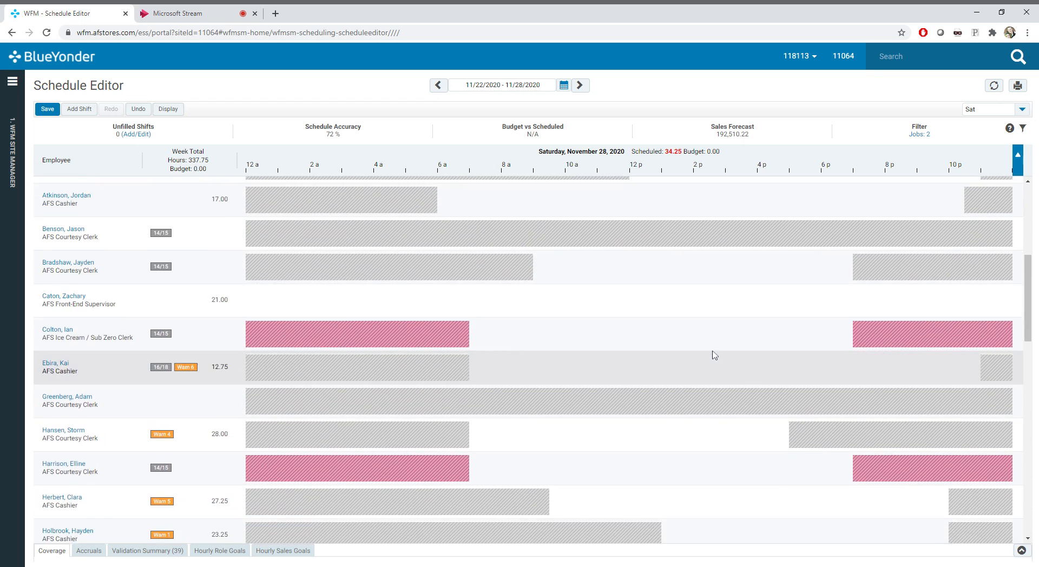
pyautogui.scroll(6, 715, 355)
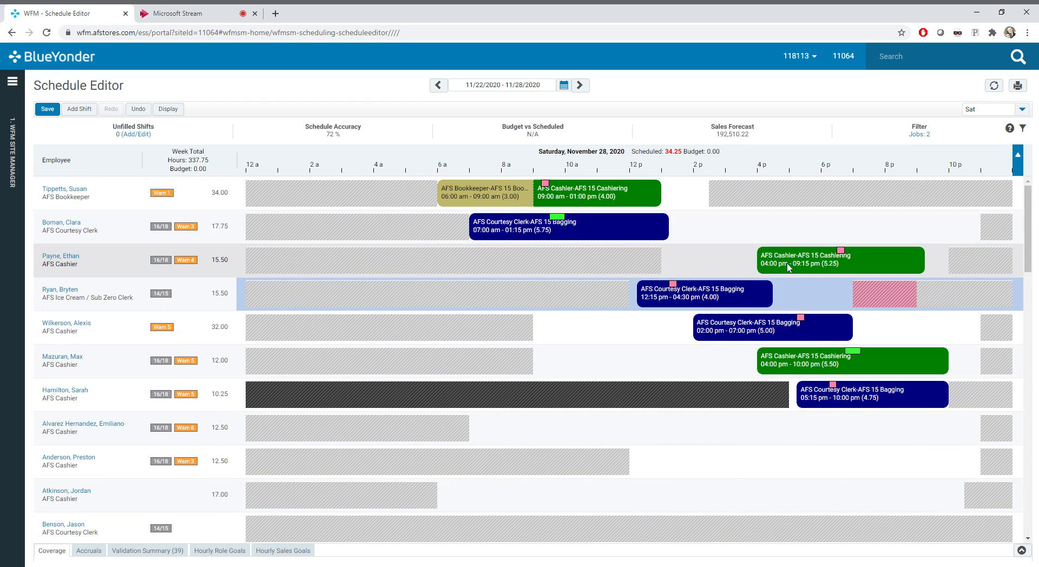
# Move the 04:00 pm - 09:15 pm AFS Cashier shift to 01:15 pm - 06:30 pm and show the coverage chart for AFS 15 Cashiering
pyautogui.moveTo(788, 264); pyautogui.dragTo(700, 264)
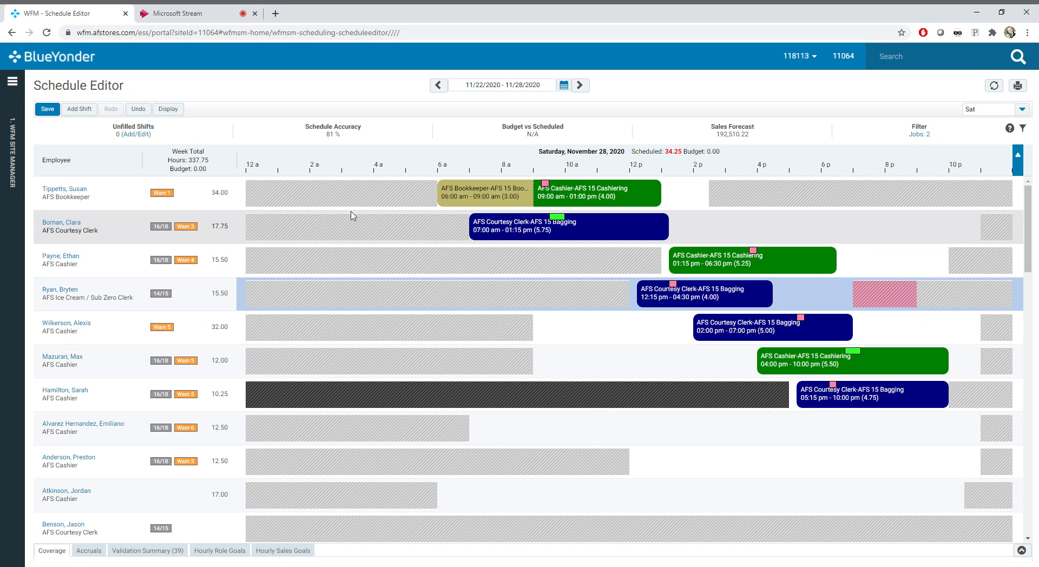
pyautogui.click(52, 551)
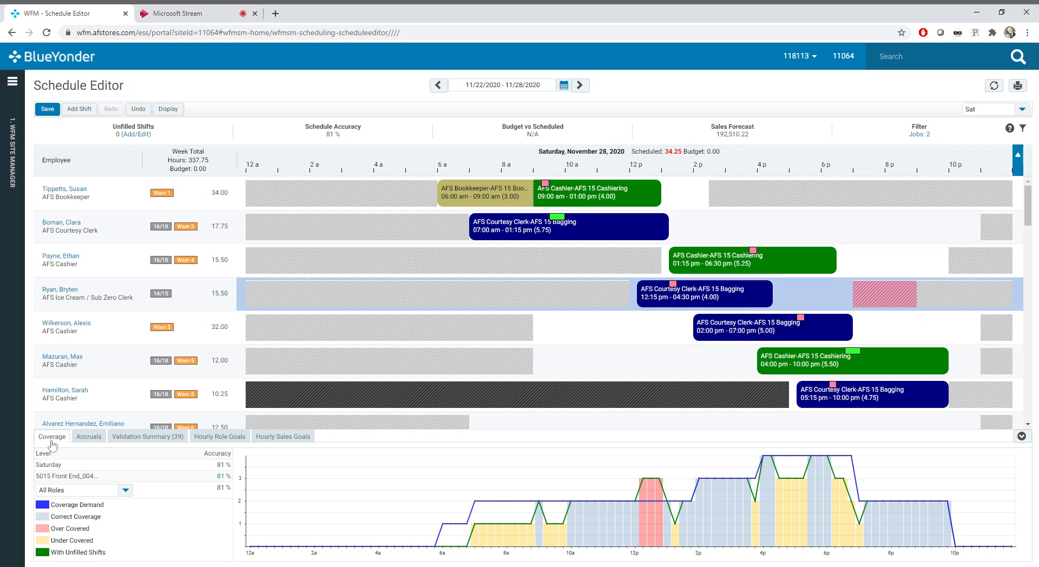
pyautogui.click(126, 492)
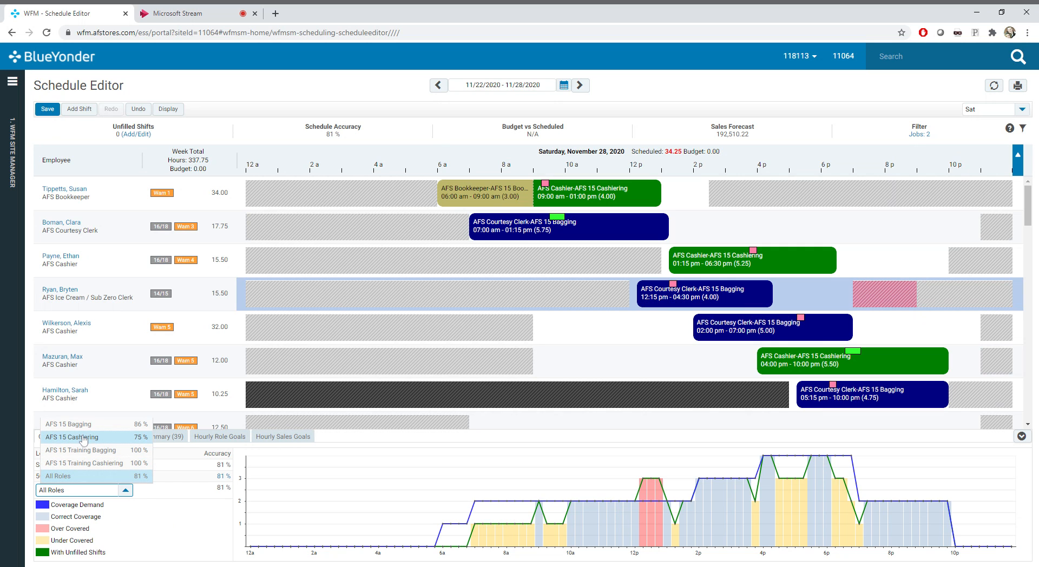
pyautogui.click(101, 437)
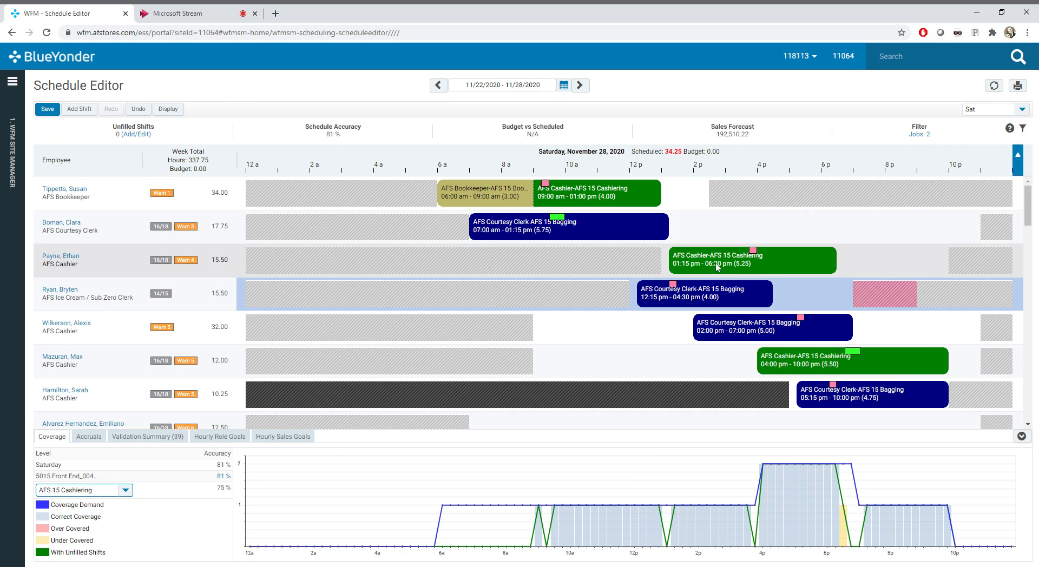
# Switch to the 11/15/2020 - 11/21/2020 week and show its Saturday coverage for the AFS 15 Cashiering role
pyautogui.click(563, 85)
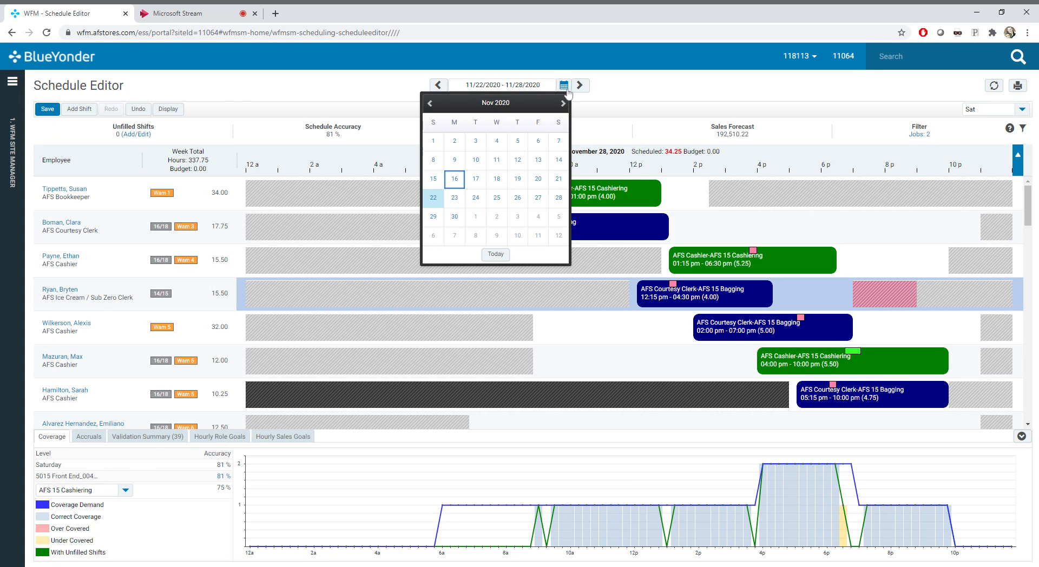
pyautogui.click(436, 180)
pyautogui.click(535, 343)
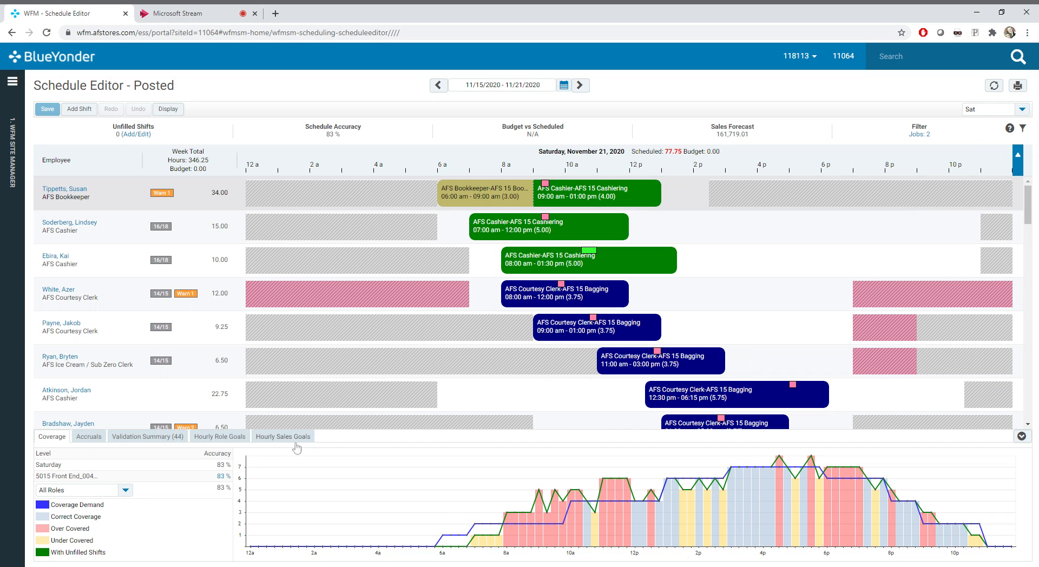
pyautogui.click(123, 490)
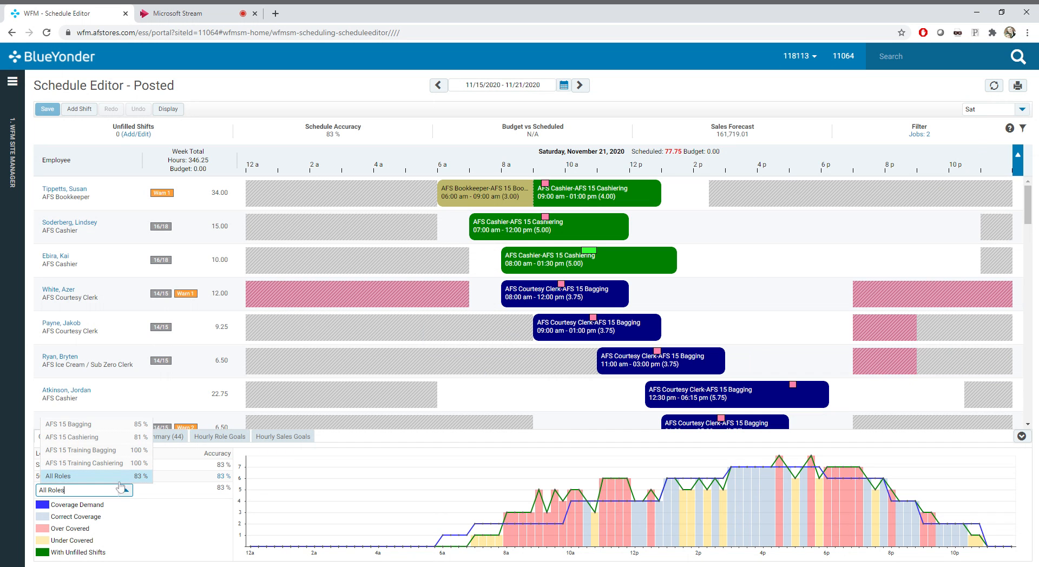
pyautogui.click(103, 438)
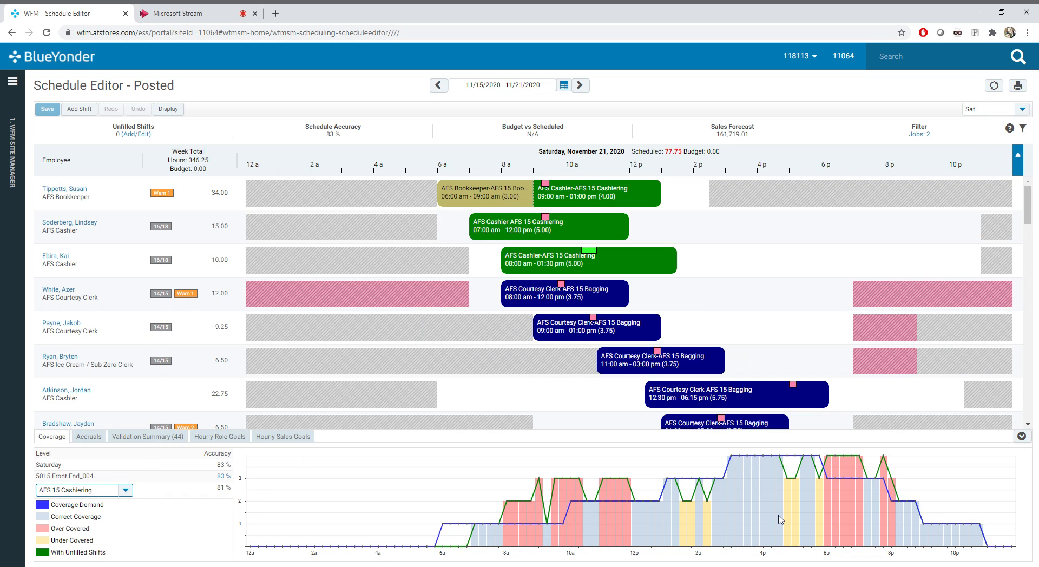